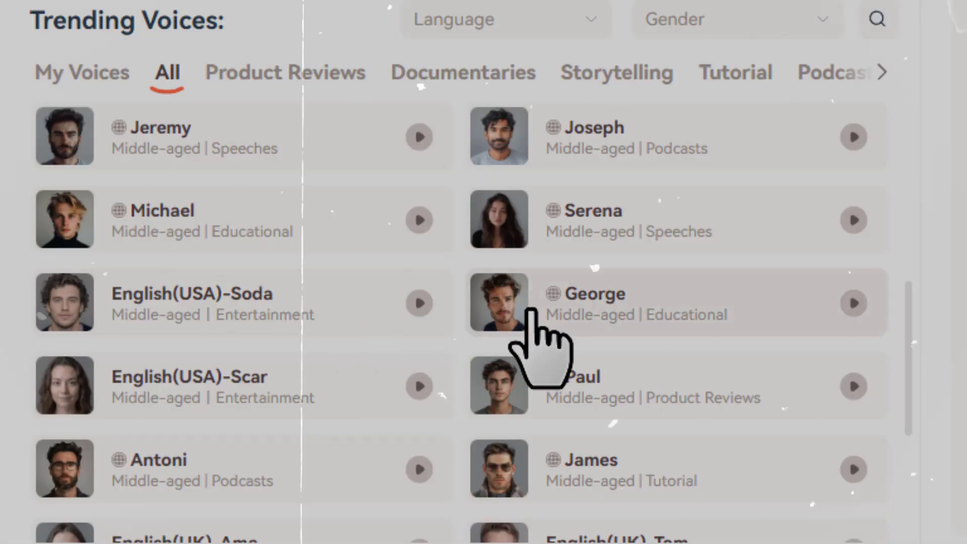
Scroll through the Dare to do. Motivation channel's videos page
scroll(527, 303, up, 10)
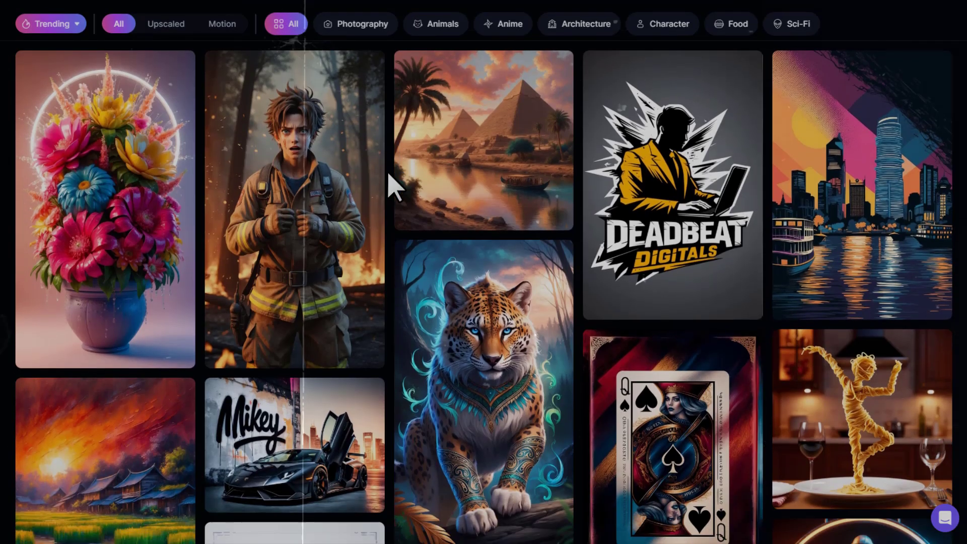
scroll(395, 184, down, 3)
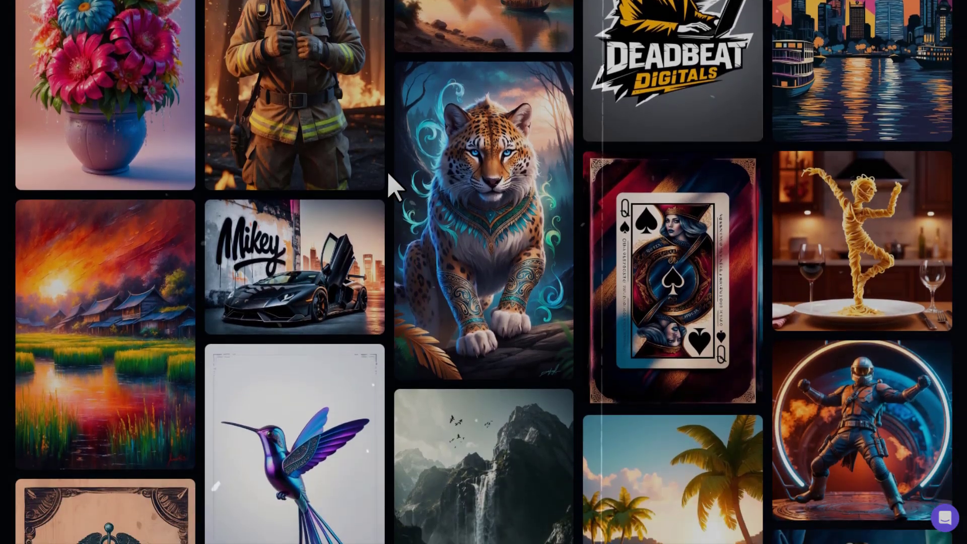
scroll(395, 186, down, 7)
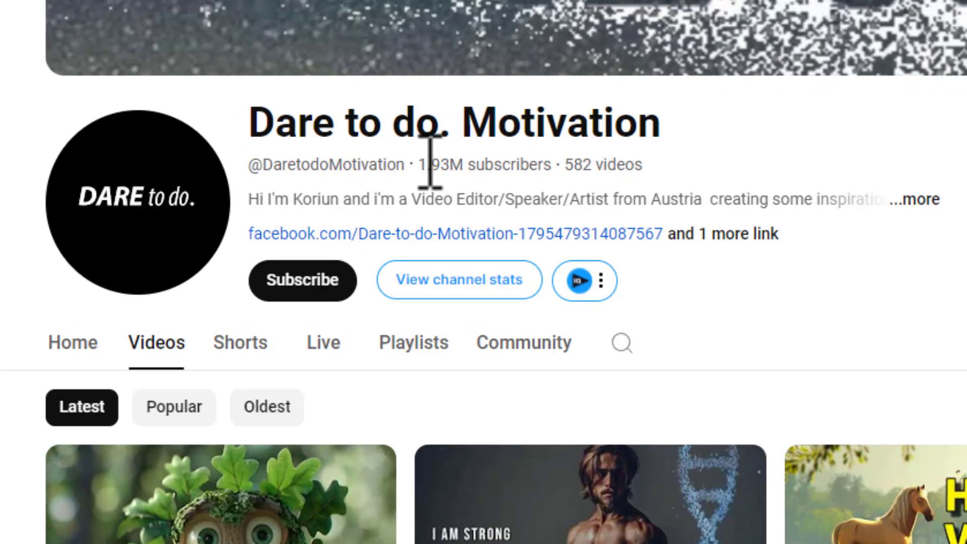
drag(418, 165, 514, 164)
click(558, 166)
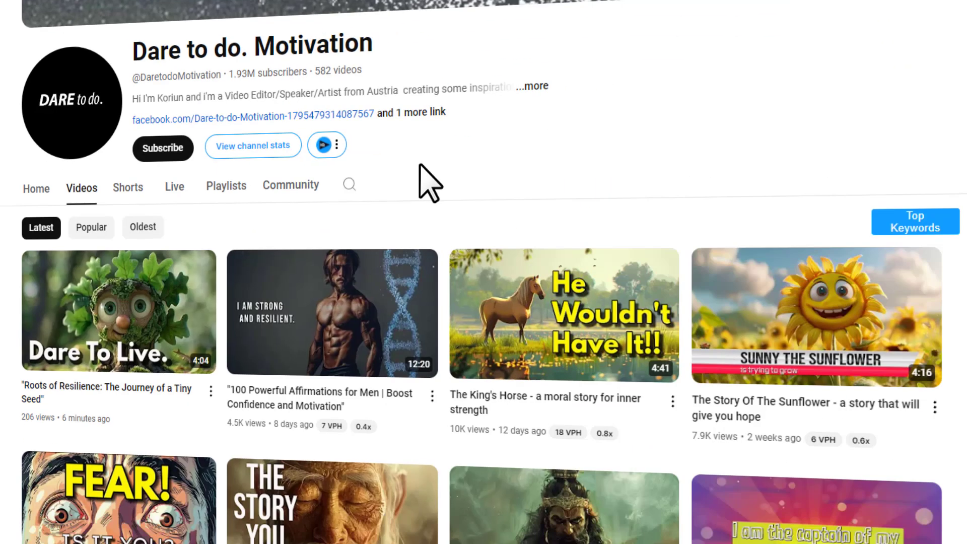
scroll(890, 478, down, 3)
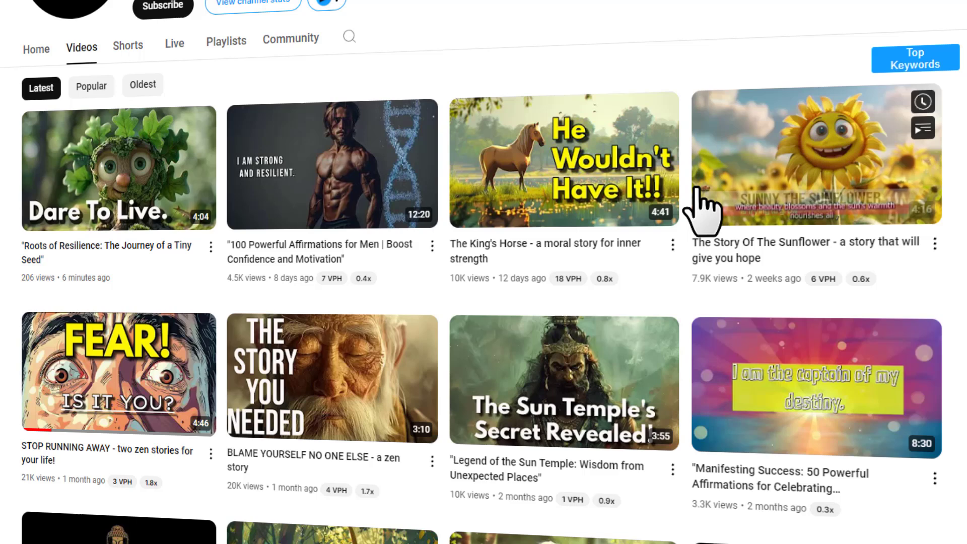
scroll(406, 281, down, 2)
scroll(466, 293, down, 5)
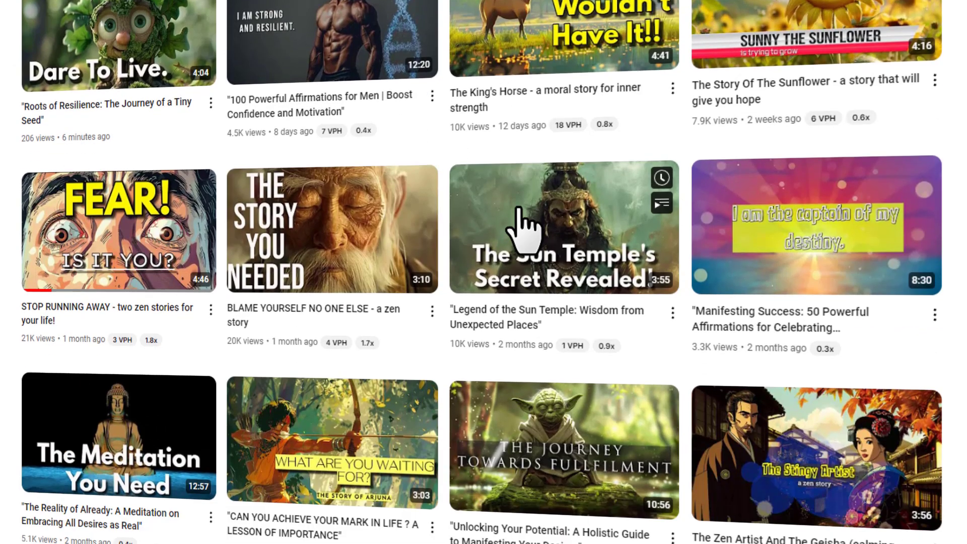
scroll(403, 252, down, 5)
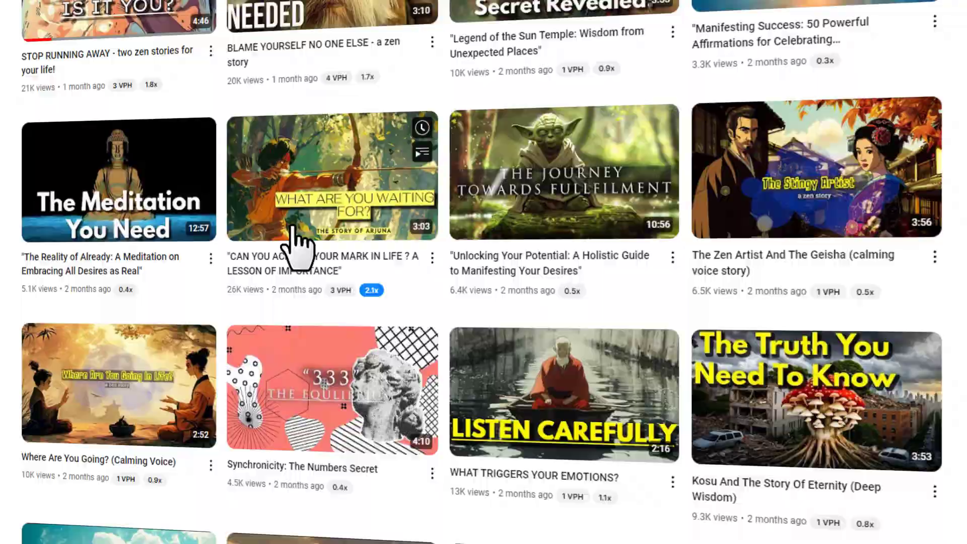
scroll(443, 259, up, 4)
scroll(456, 219, up, 8)
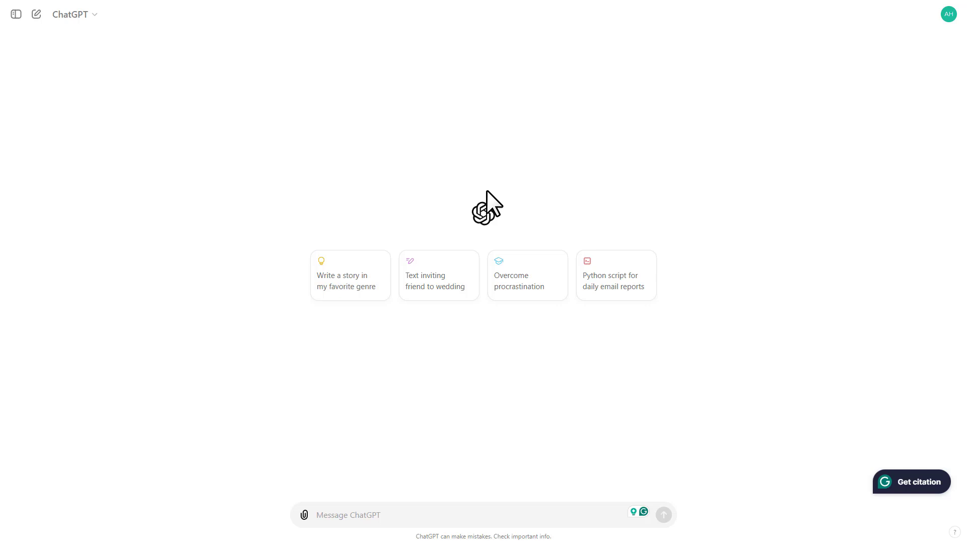
Paste the Zen motivational story ideas prompt into ChatGPT and send it
click(352, 515)
key(ctrl+v)
drag(414, 515, 325, 491)
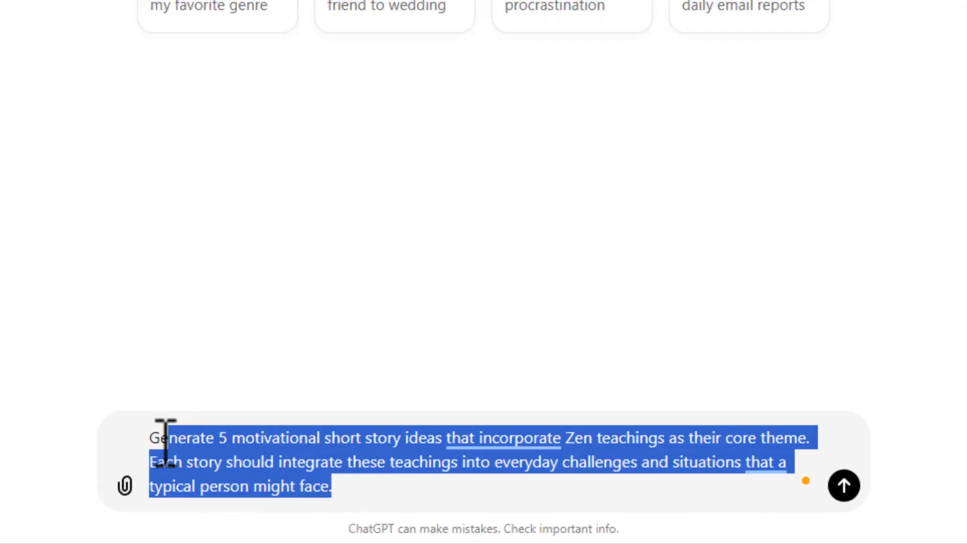
drag(166, 443, 146, 440)
click(401, 486)
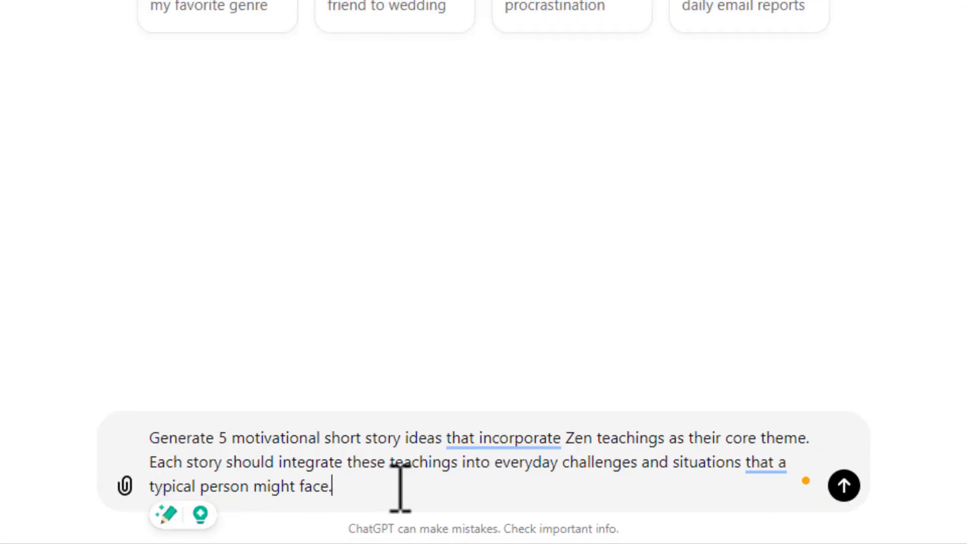
drag(348, 486, 141, 440)
click(379, 486)
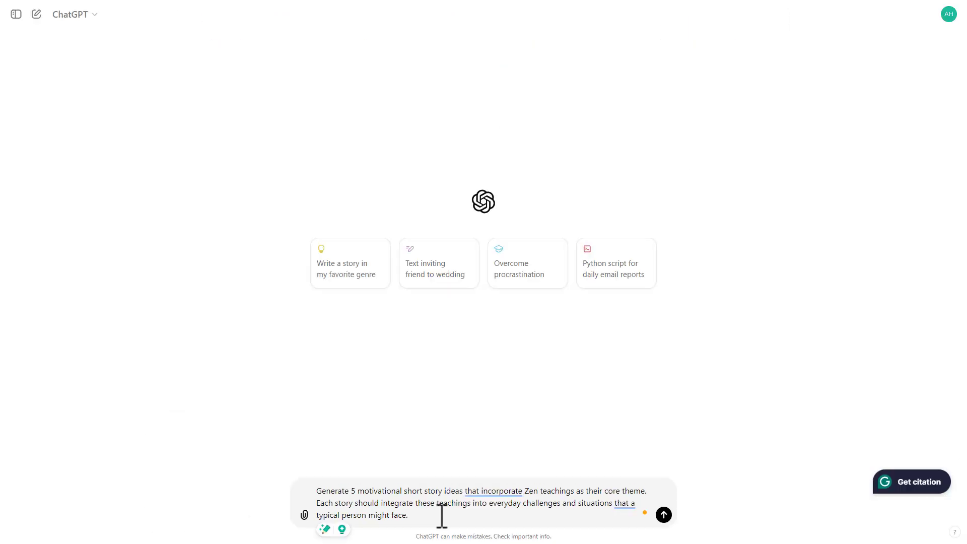
key(Return)
click(484, 484)
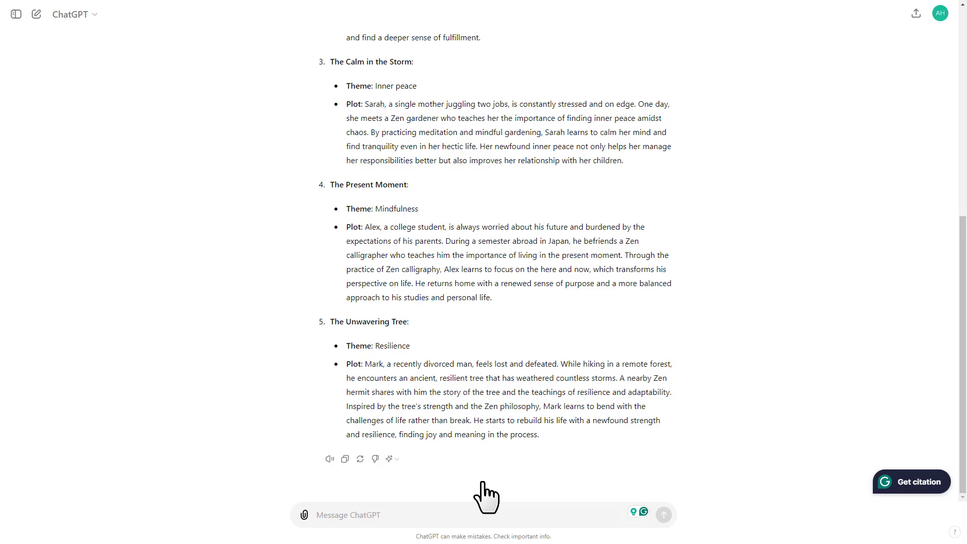
Ask ChatGPT to write a short story about The Art of Letting Go
scroll(450, 302, up, 3)
scroll(446, 263, up, 3)
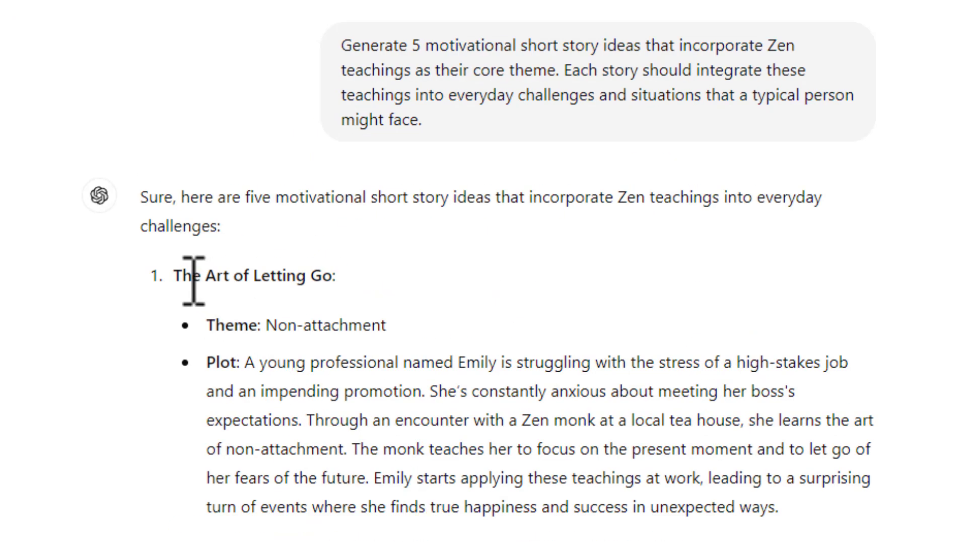
drag(194, 280, 377, 287)
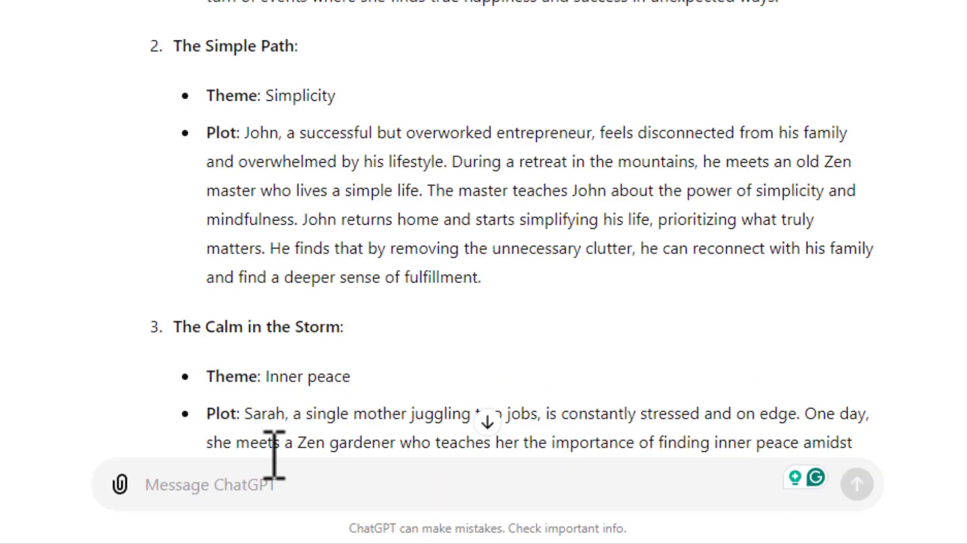
text(write a short story about The Art of Letting Go)
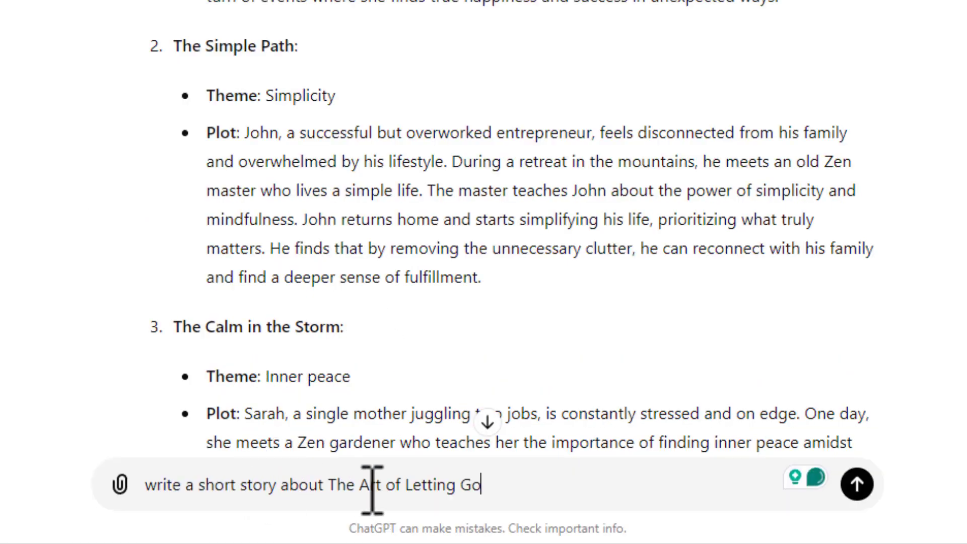
key(Return)
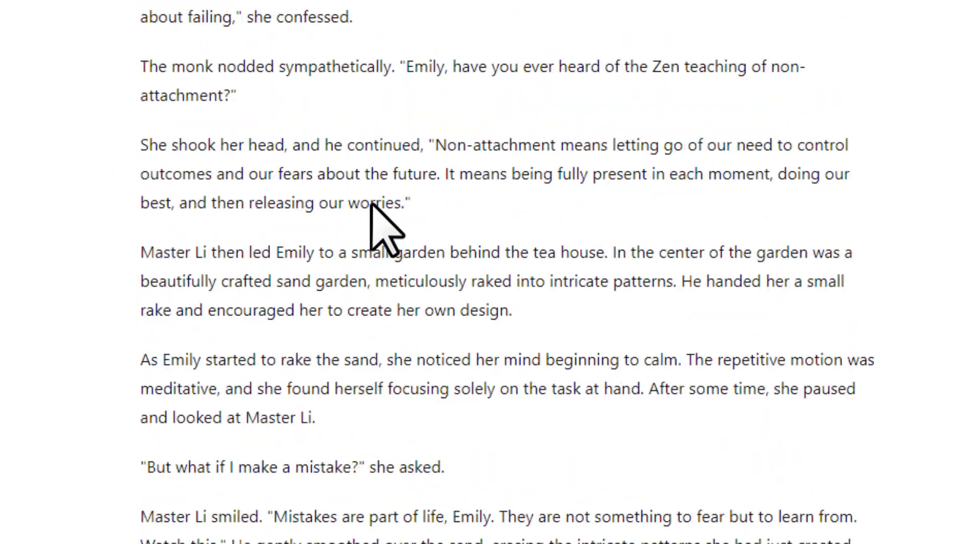
scroll(371, 204, up, 6)
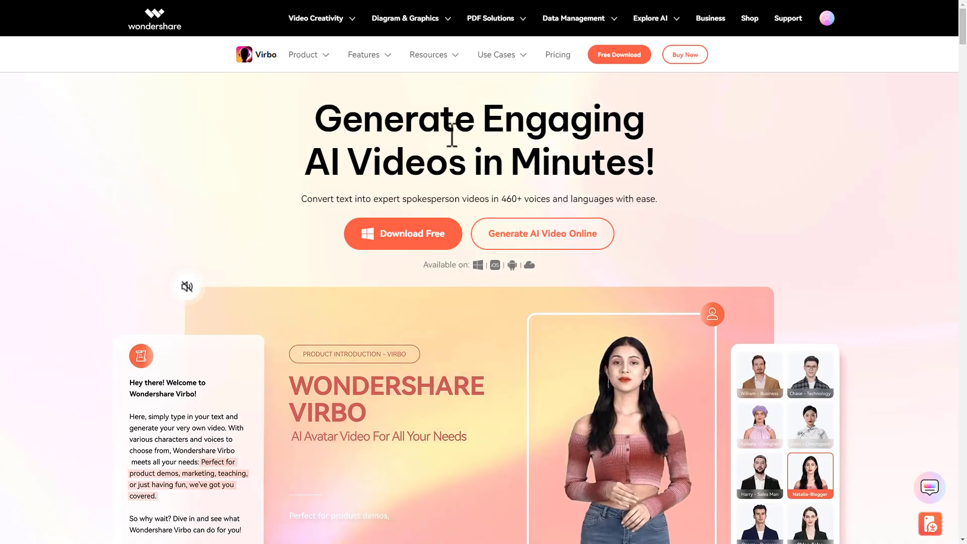
Paste the story's first paragraph into Virbo's Text to Speech
mouse_move(290, 93)
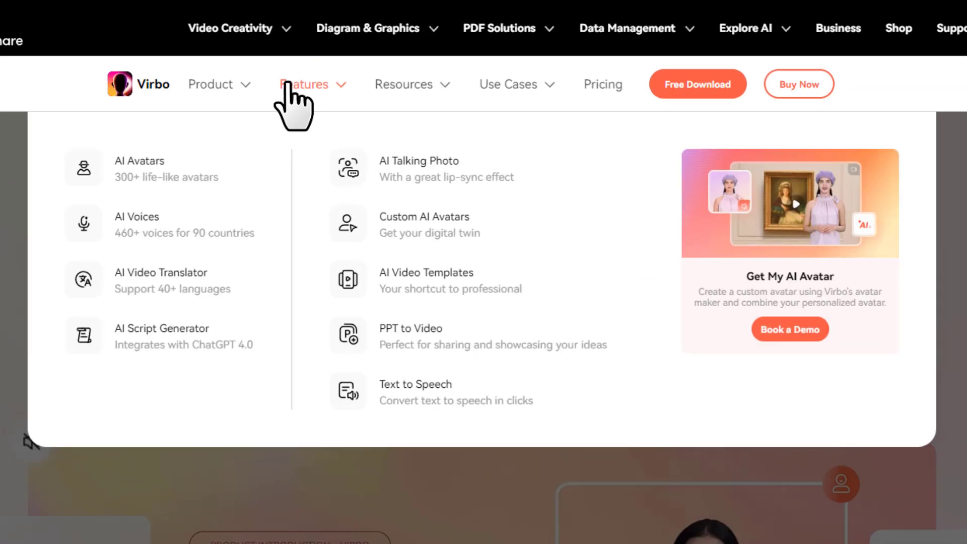
click(434, 389)
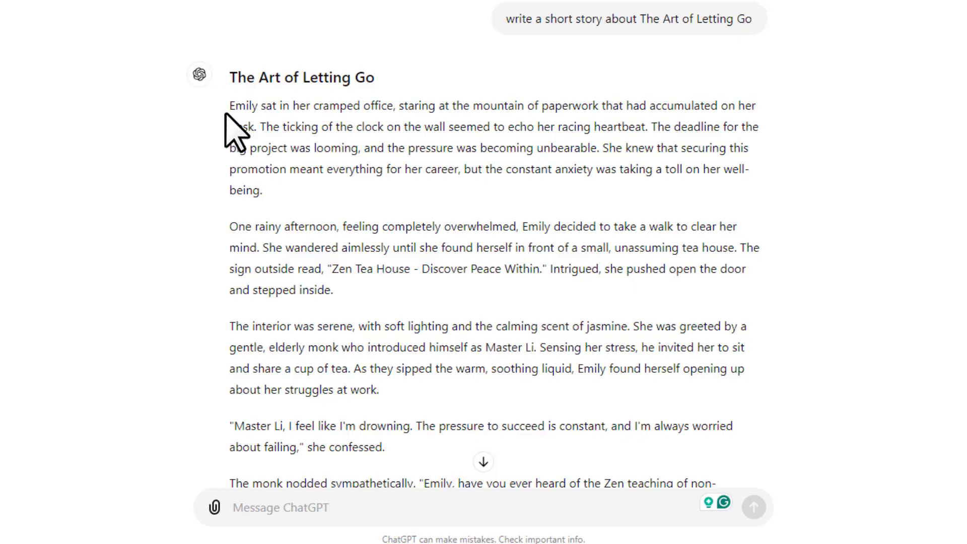
drag(229, 106, 304, 205)
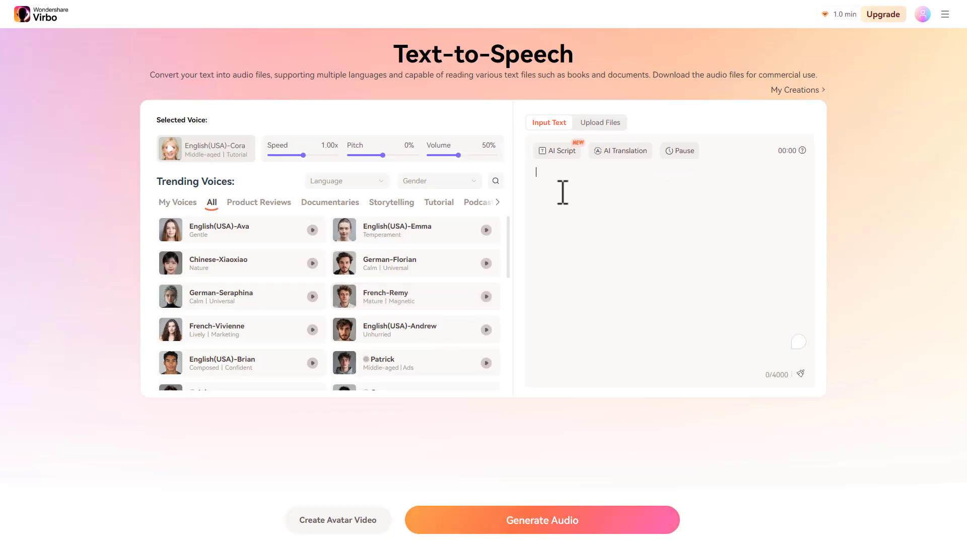
key(ctrl+v)
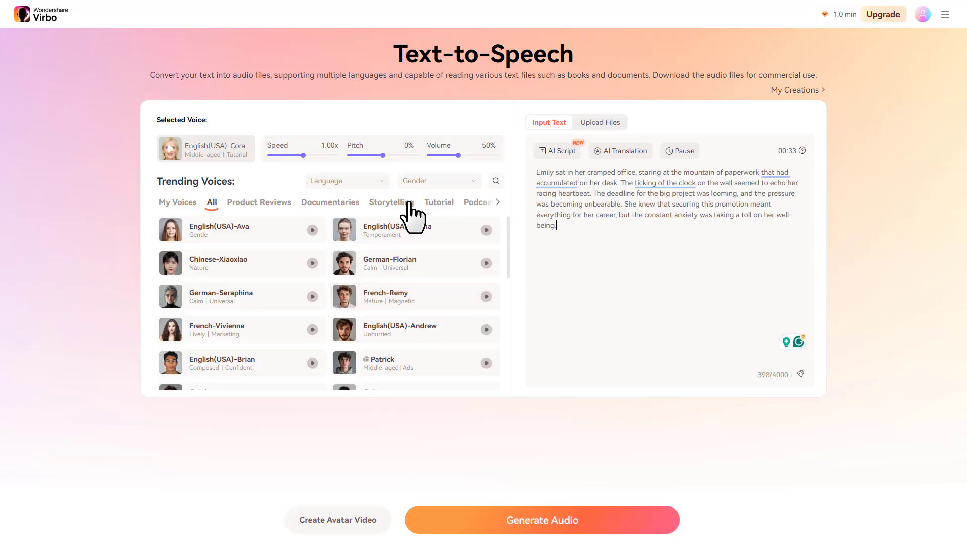
Filter to English male voices, choose English(USA)-Andrew, and generate the audio
click(341, 183)
text(eng)
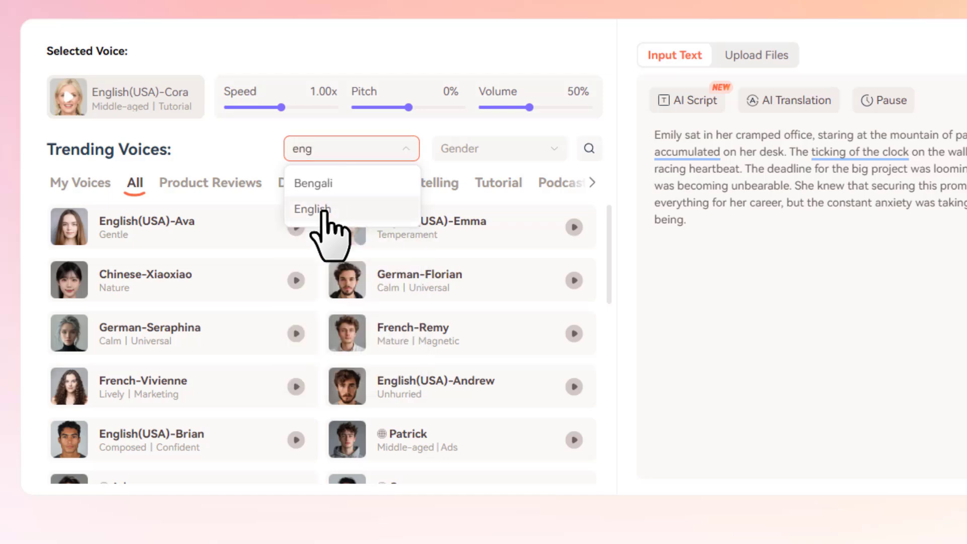
click(323, 208)
click(475, 150)
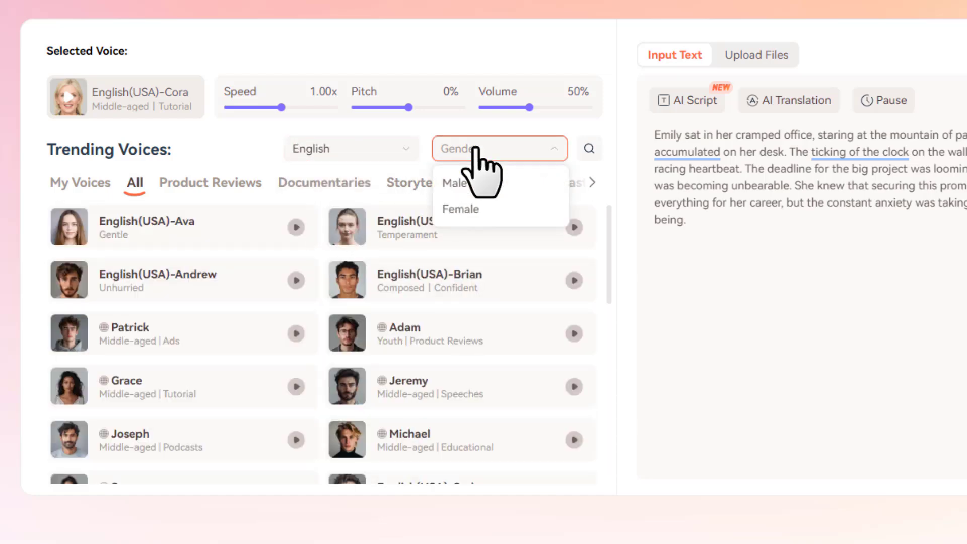
click(454, 184)
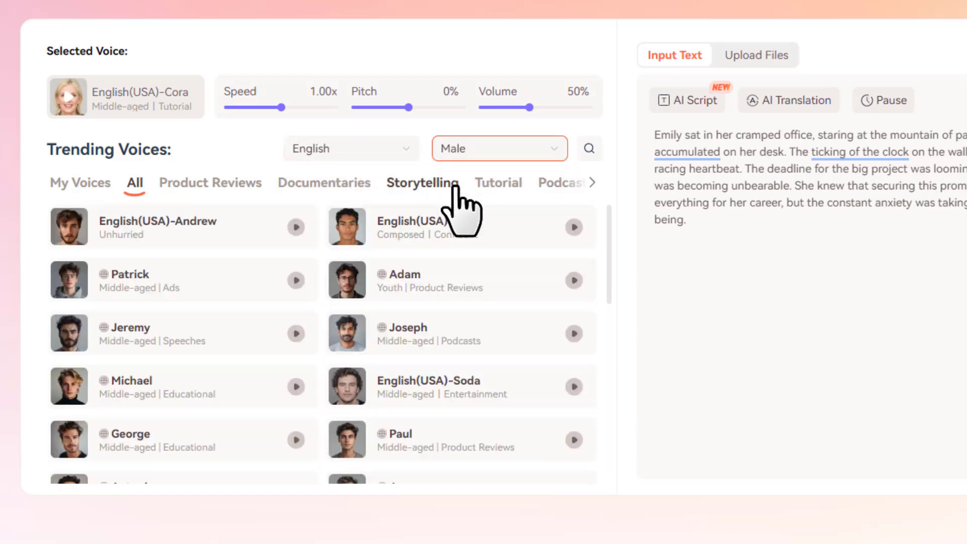
click(155, 226)
scroll(235, 333, down, 3)
scroll(234, 332, up, 3)
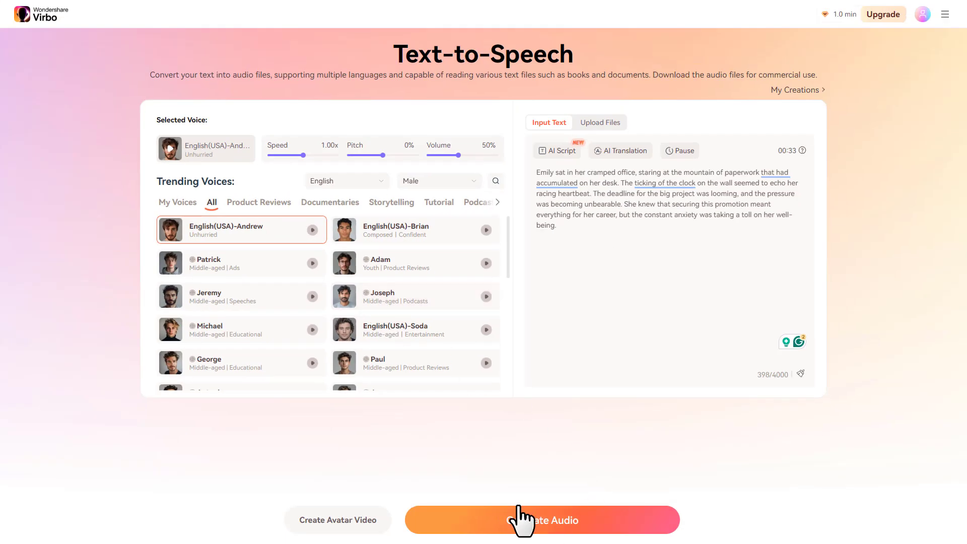
click(534, 520)
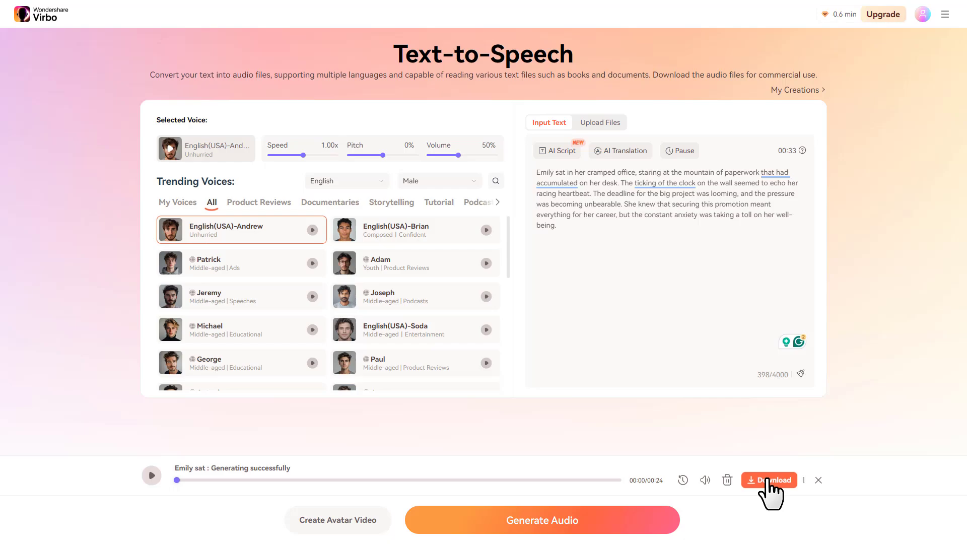
Browse Leonardo.Ai's Community Creations, then open the Image Generation workspace
scroll(390, 184, down, 5)
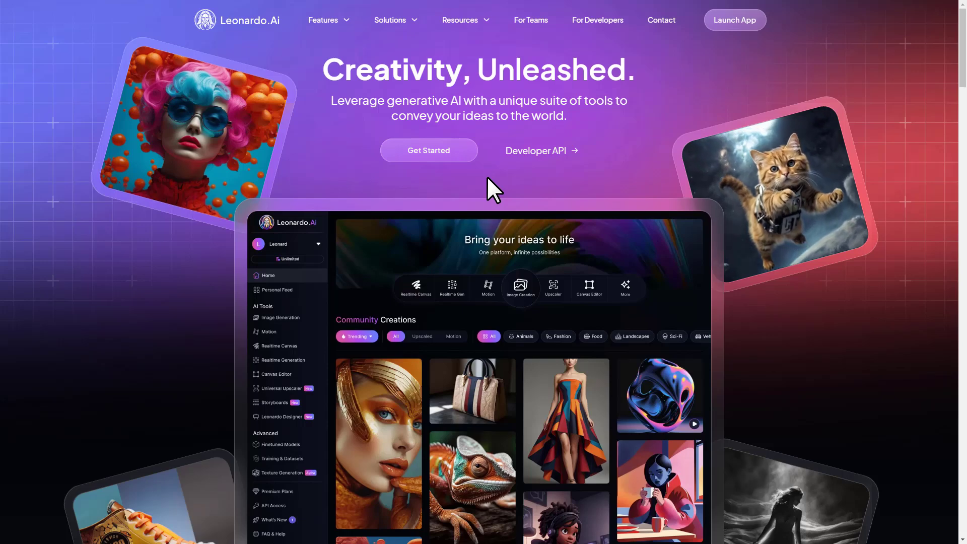
scroll(488, 177, down, 1)
scroll(491, 227, down, 6)
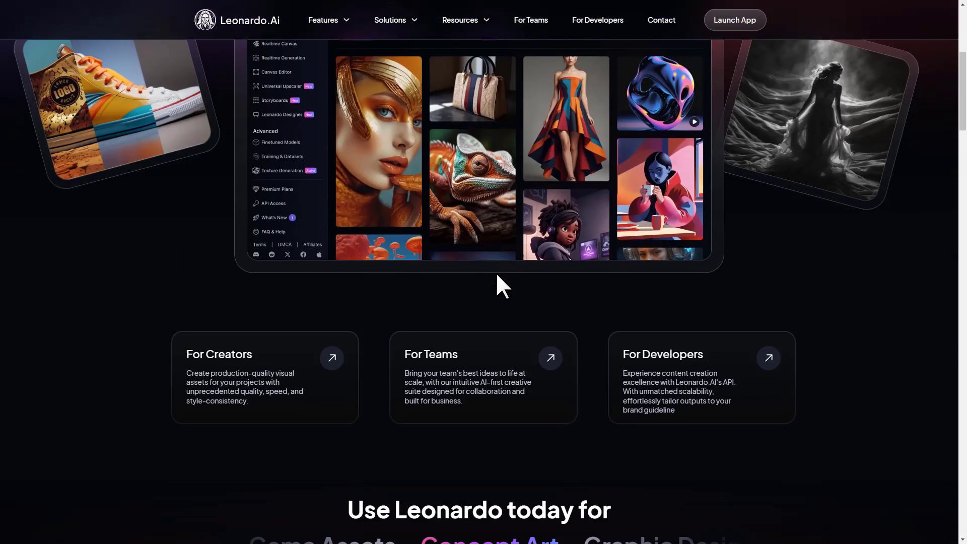
scroll(496, 242, up, 6)
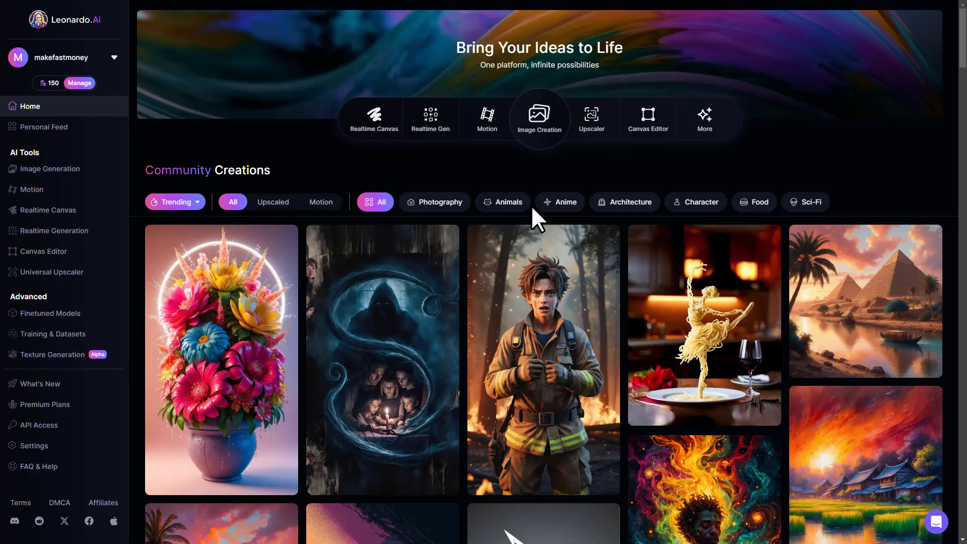
scroll(473, 232, down, 5)
scroll(463, 229, down, 7)
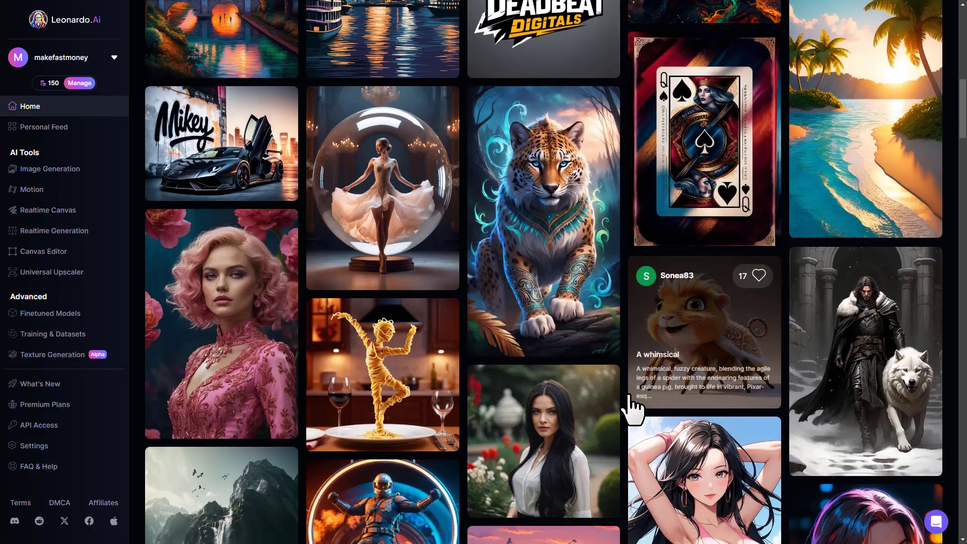
scroll(514, 324, down, 7)
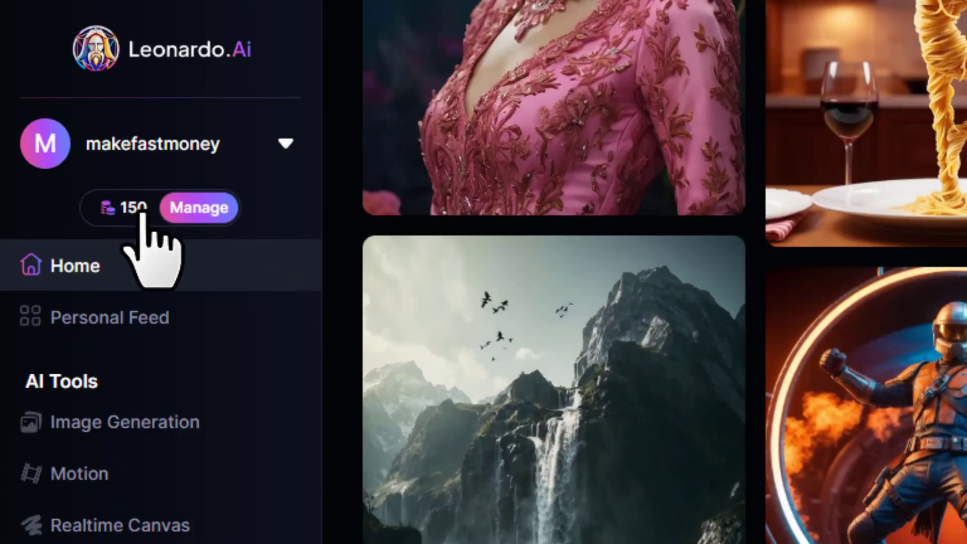
mouse_move(147, 216)
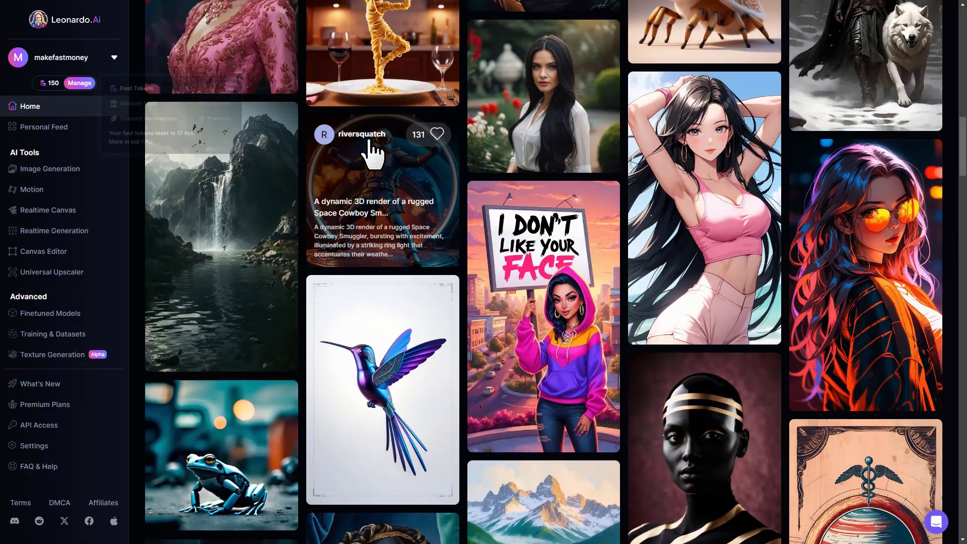
scroll(557, 209, up, 8)
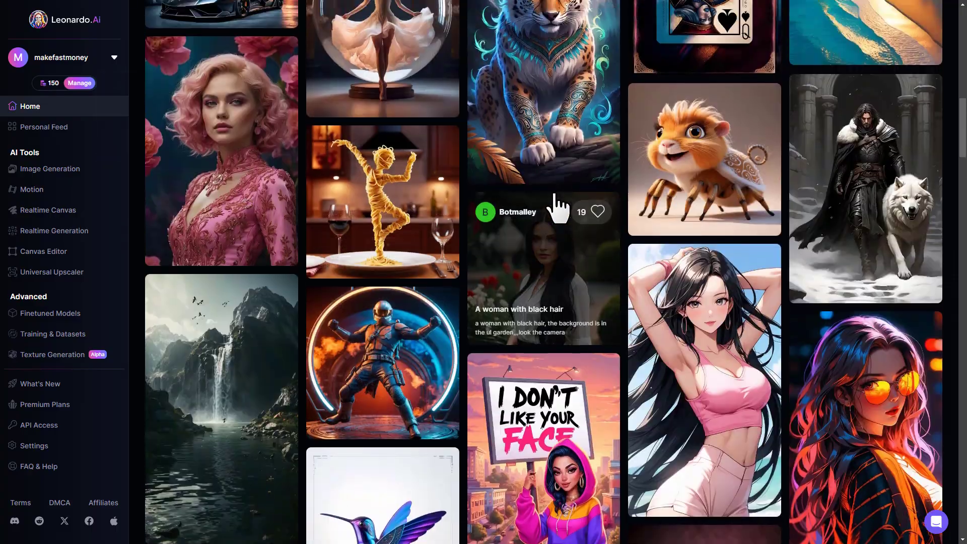
scroll(479, 190, up, 10)
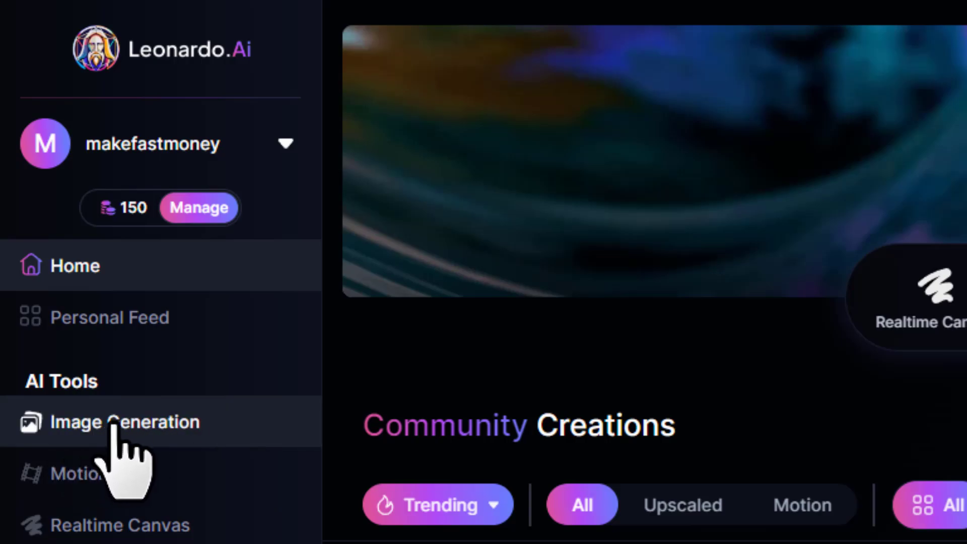
click(115, 423)
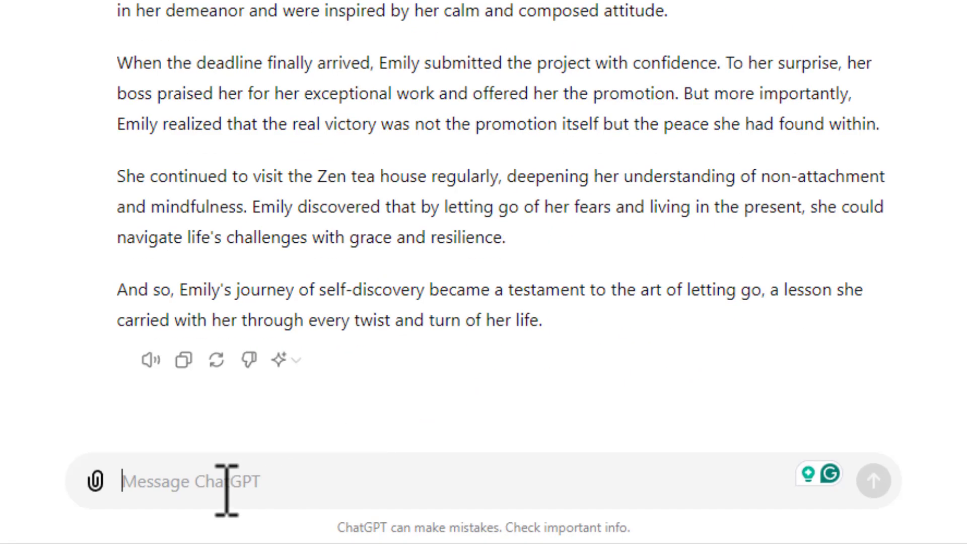
Request Leonardo.ai image prompts for each story moment and select the first one
text(I need illustrative imagery to highlight each key moment of this short story. I'll be using Leonardo.ai, an AI image generator, to create these visuals. Please provide detailed prompts for each image to ensure accurate generation. Don't mention the name of the person in the prompts.)
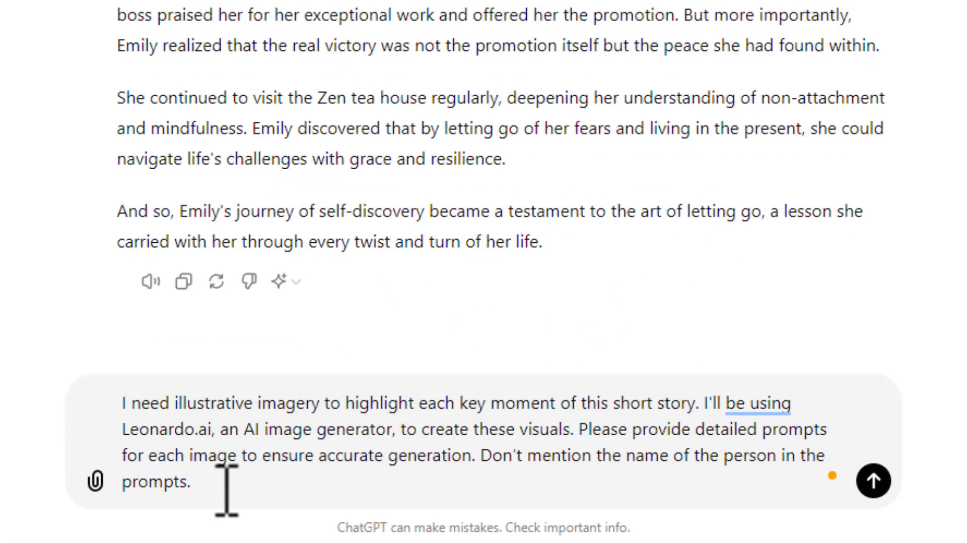
key(Return)
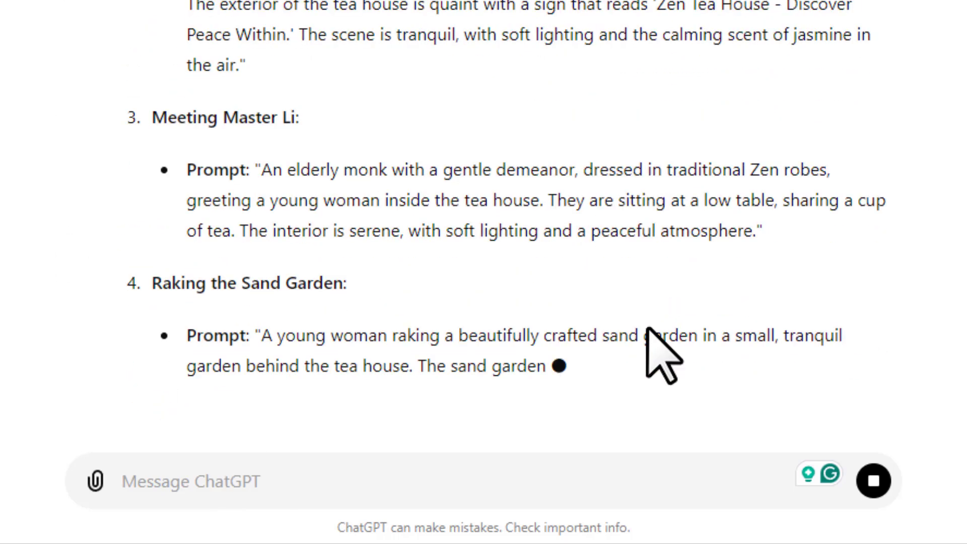
scroll(480, 90, up, 9)
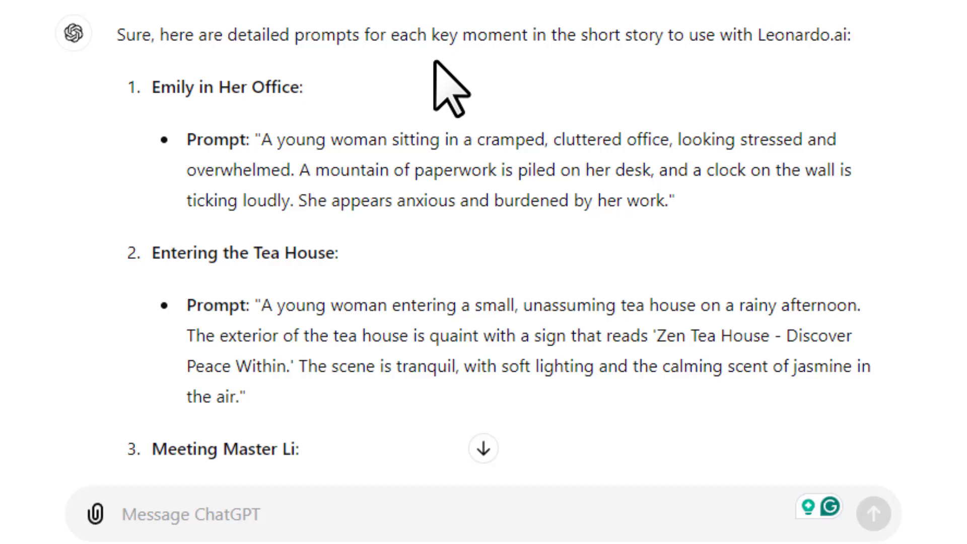
drag(264, 139, 525, 190)
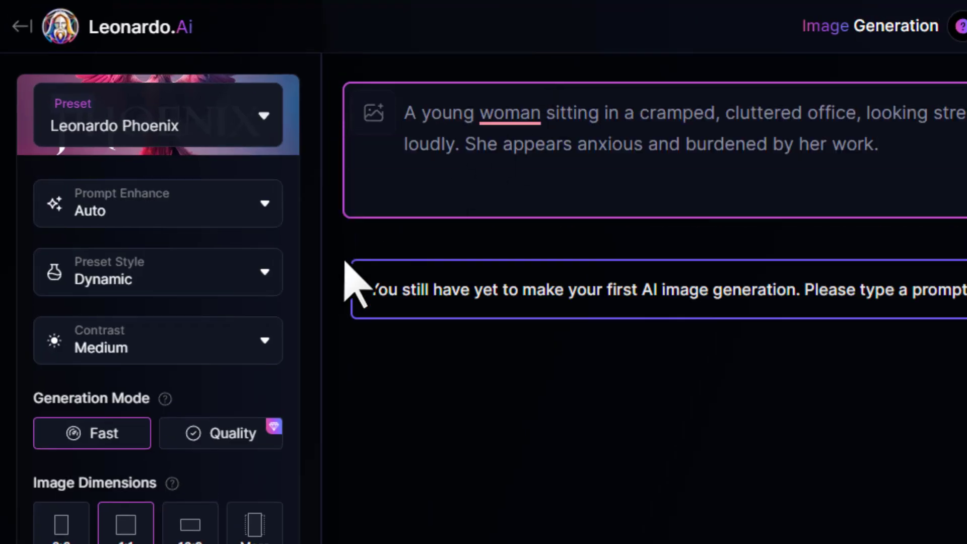
Generate 3D Render style images from the office prompt
click(183, 273)
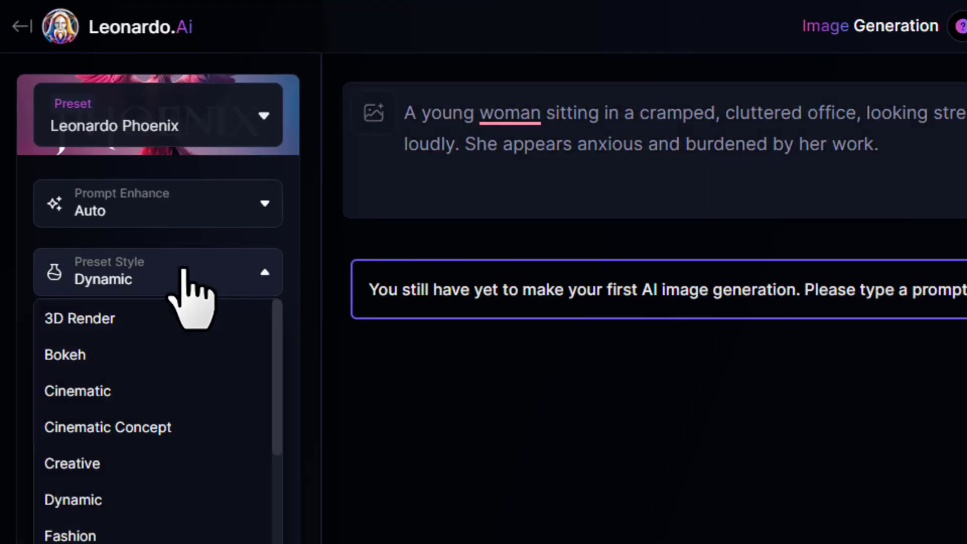
click(85, 322)
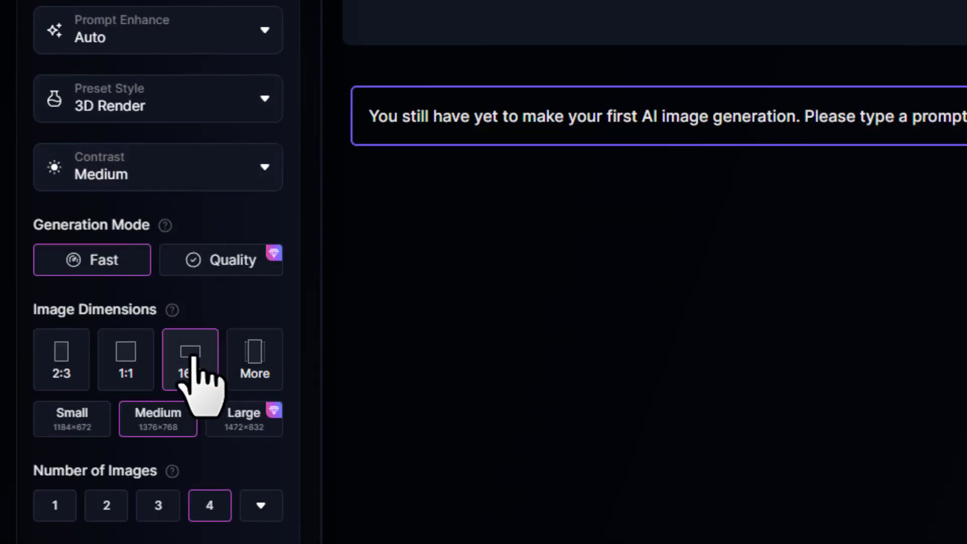
click(890, 96)
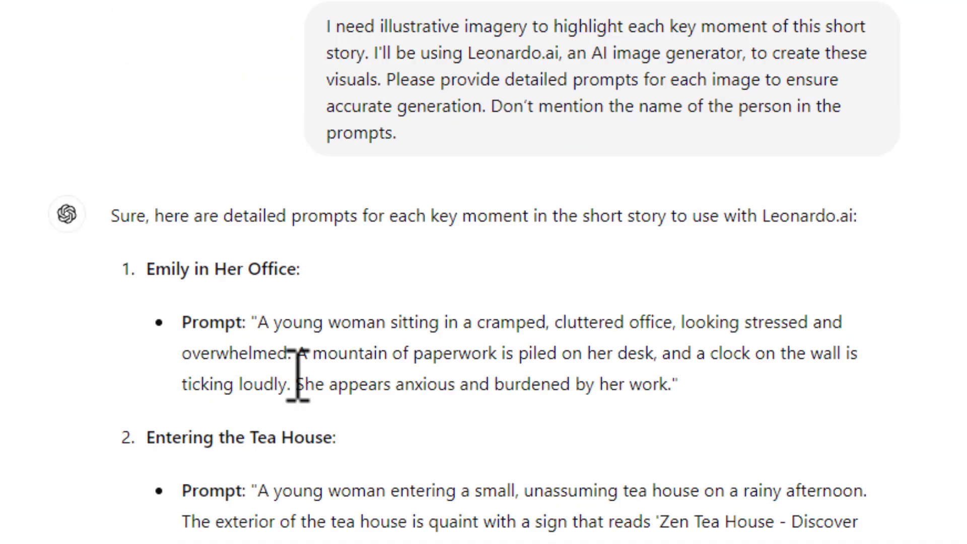
Select the tea house and monk greeting prompts in ChatGPT for copying
scroll(300, 388, down, 5)
triple_click(204, 244)
scroll(216, 222, down, 3)
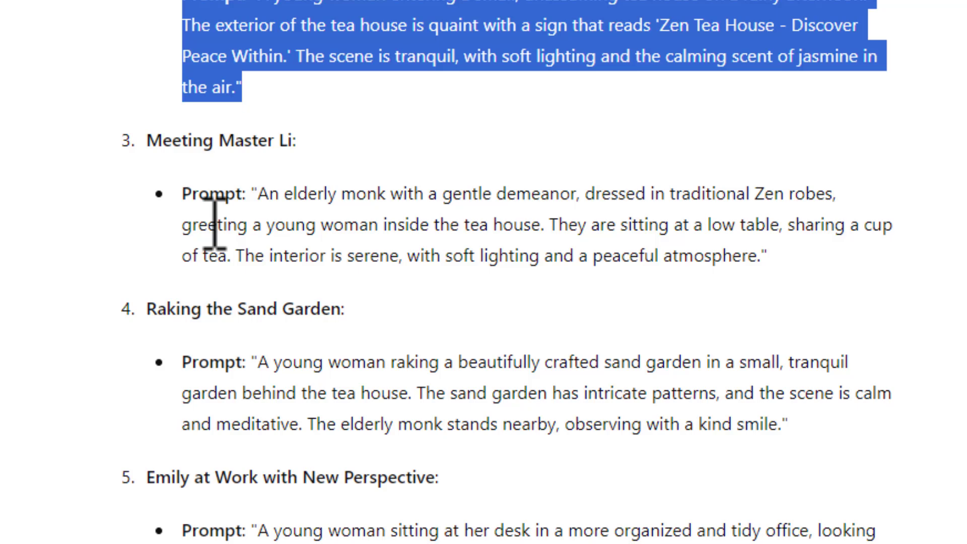
triple_click(216, 222)
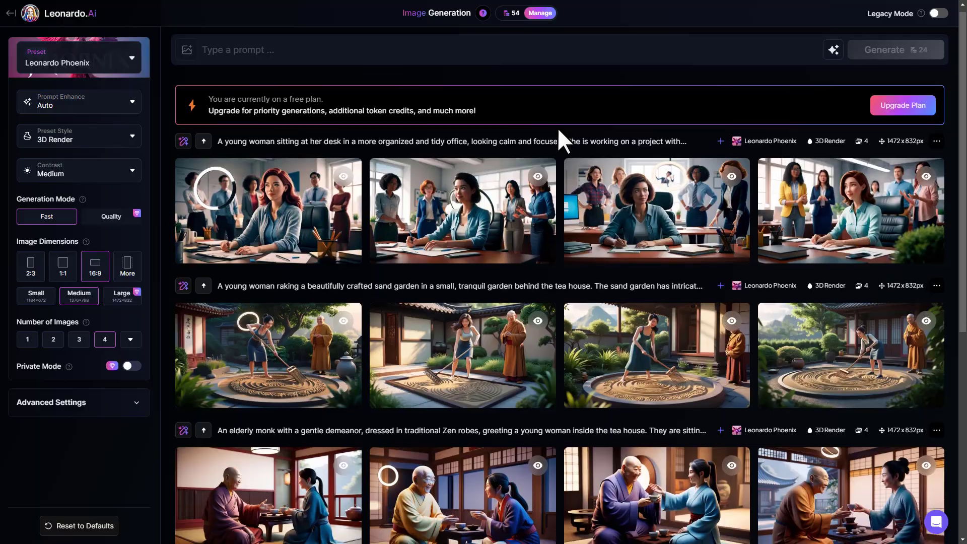
scroll(559, 130, down, 7)
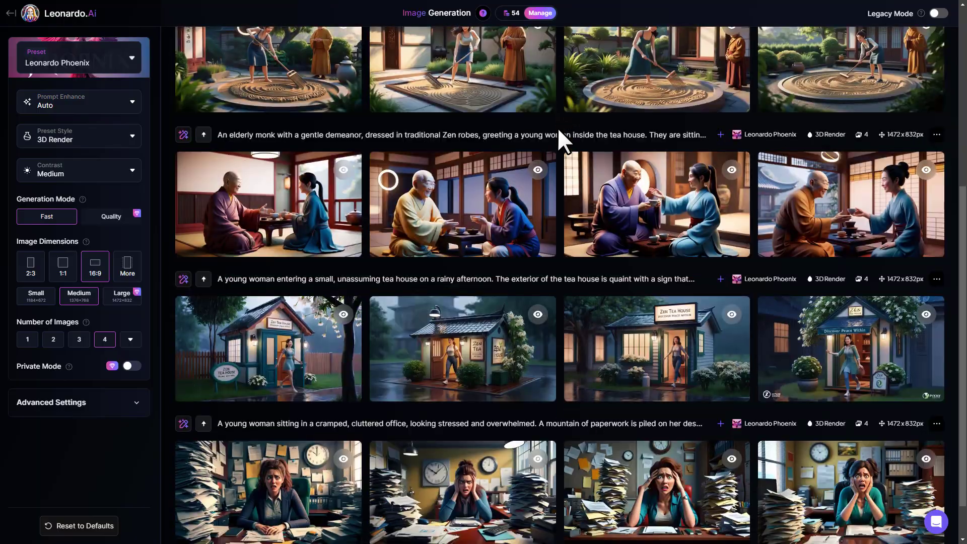
scroll(559, 130, up, 3)
scroll(557, 127, up, 2)
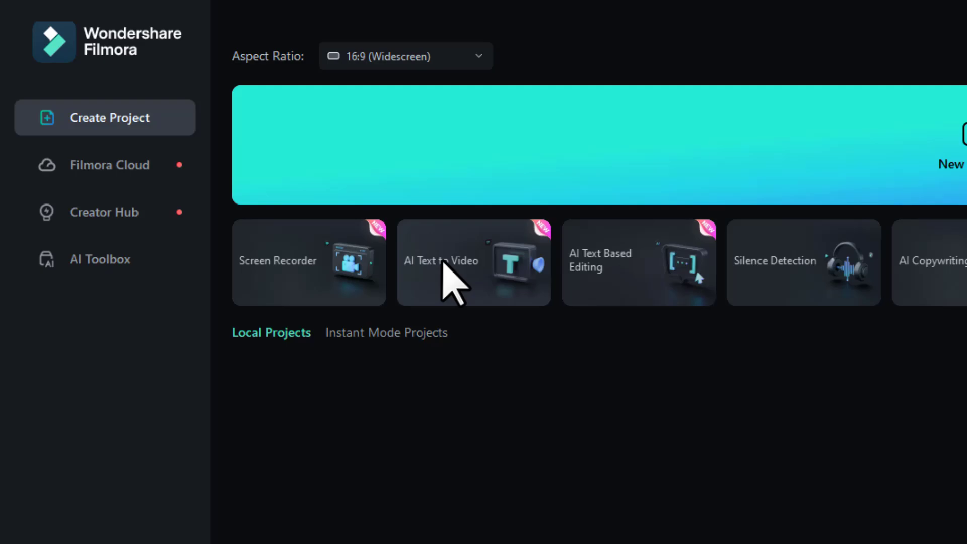
Have AI write an exercise-benefits script, pick the Jason voice, and convert it to video
click(474, 264)
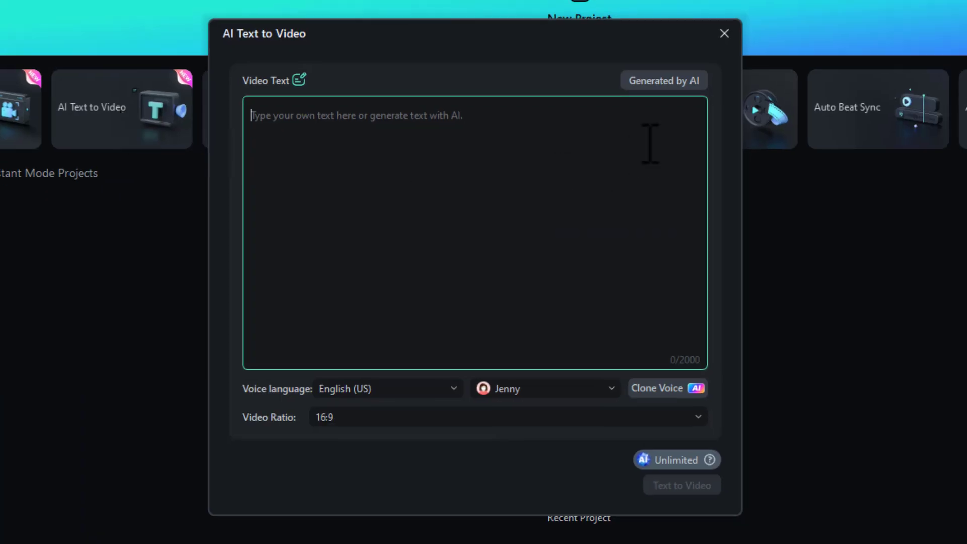
click(671, 80)
click(380, 171)
text(benefits of exercise)
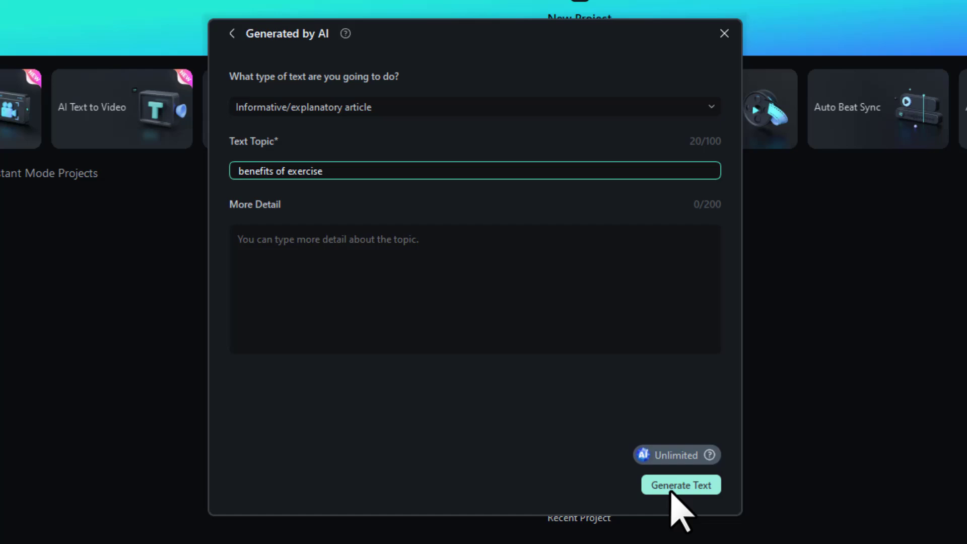
click(680, 486)
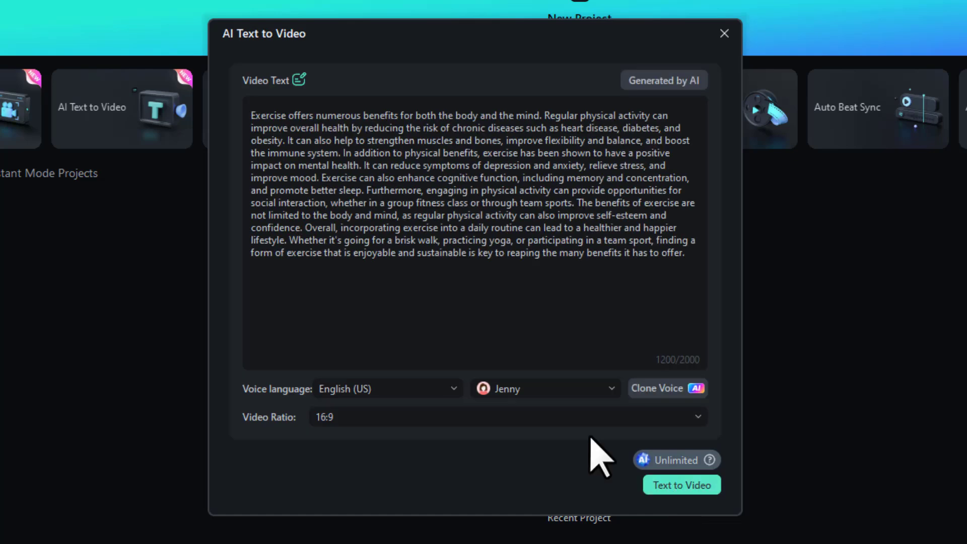
click(544, 388)
click(514, 447)
click(685, 485)
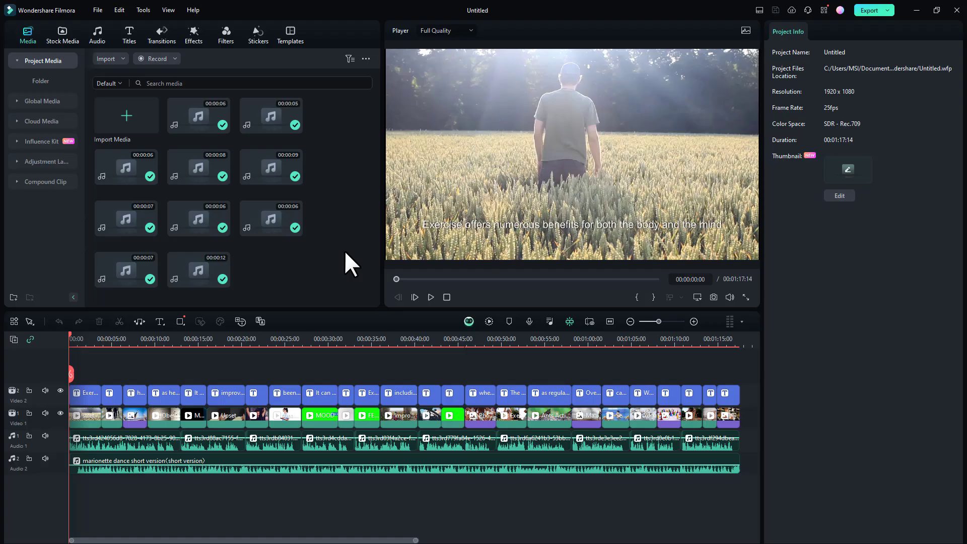
Place a Fade between the first two clips, scrub playback, and open Stock Media's AI Image
scroll(129, 398, up, 3)
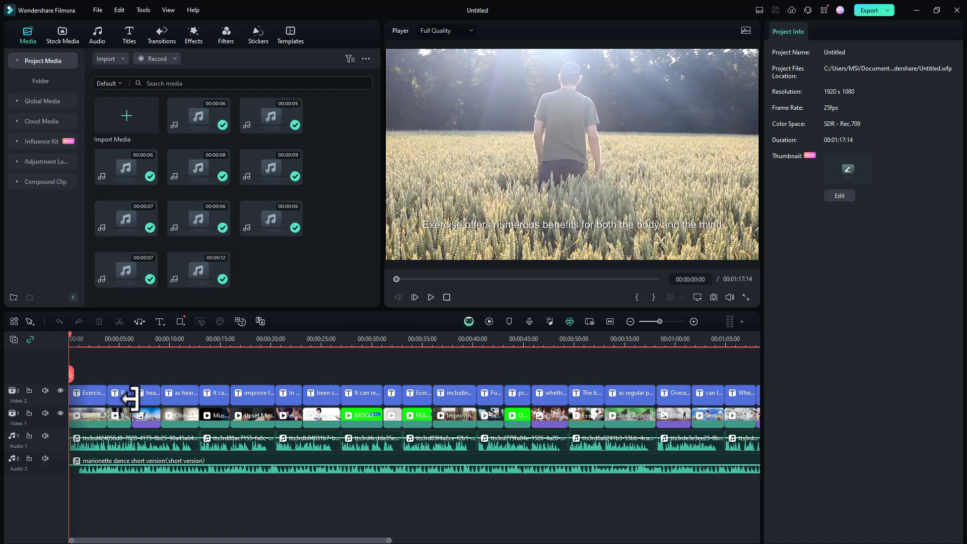
click(162, 34)
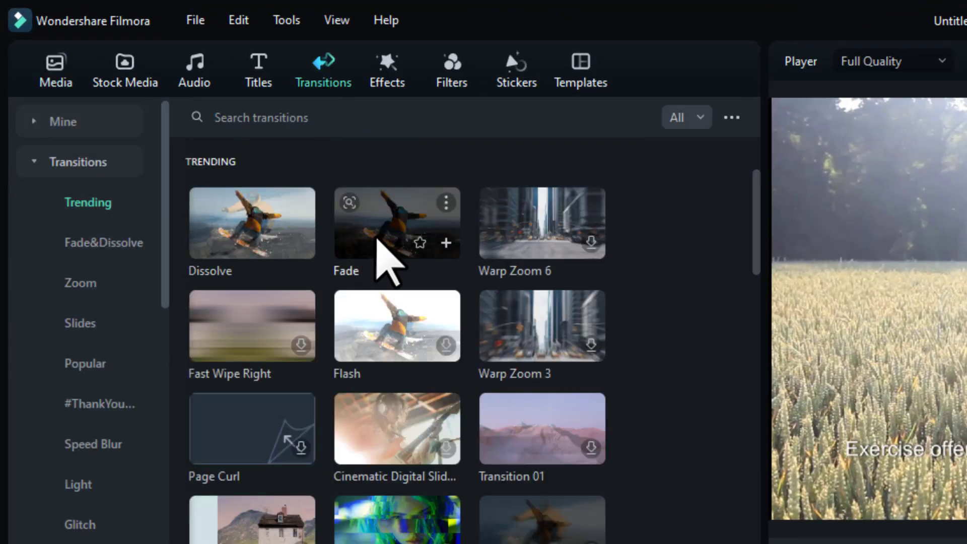
drag(190, 122, 126, 396)
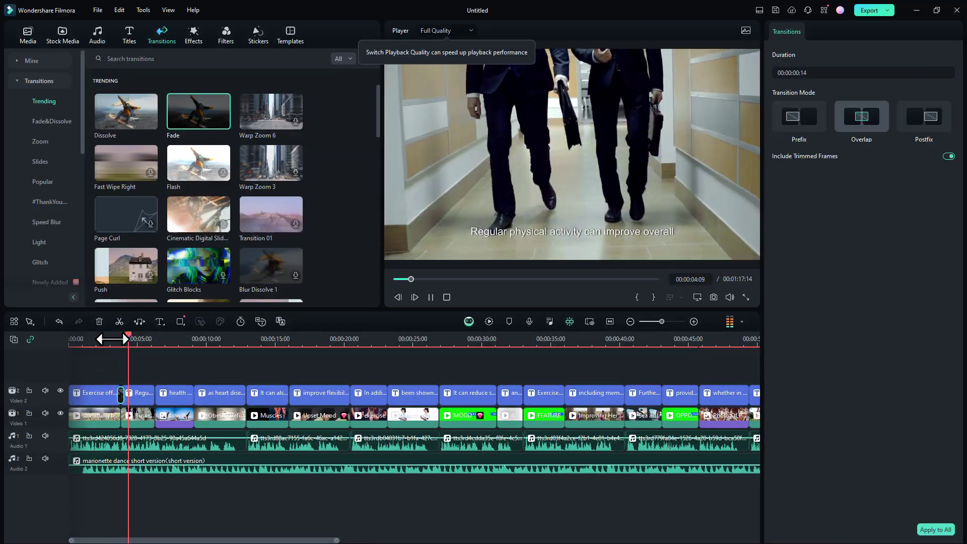
click(541, 134)
drag(328, 341, 573, 339)
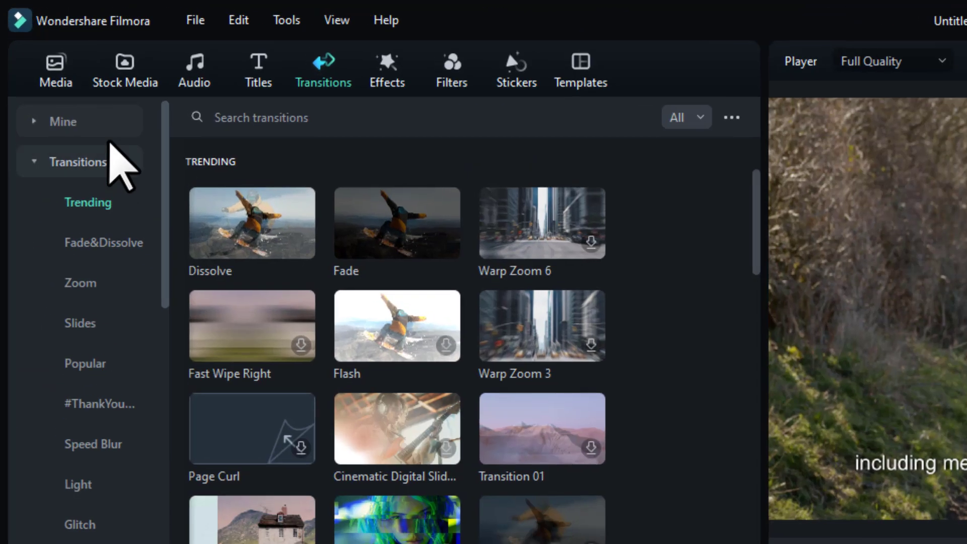
click(62, 34)
click(74, 162)
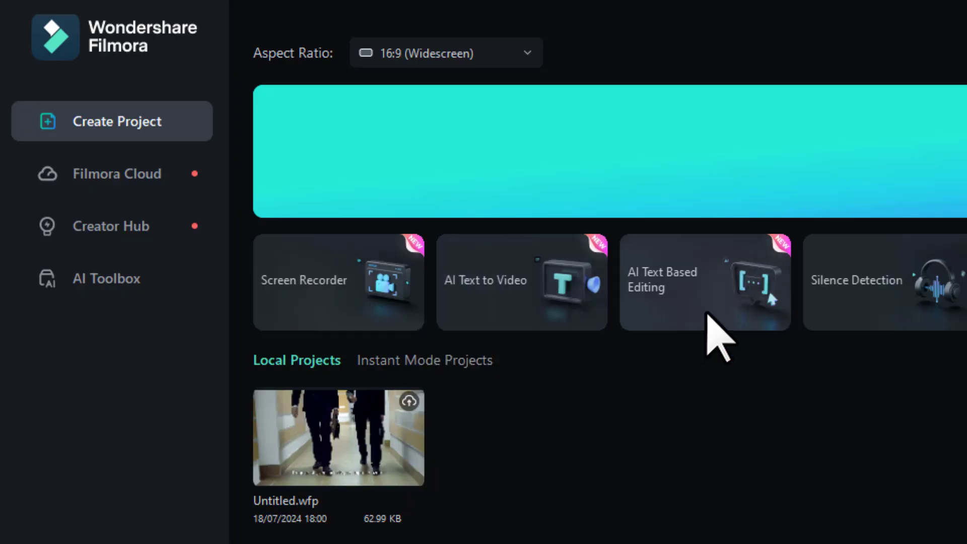
Send ChatGPT 'short story about The Art of Letting Go' after previewing Filmora's AI tools
mouse_move(691, 277)
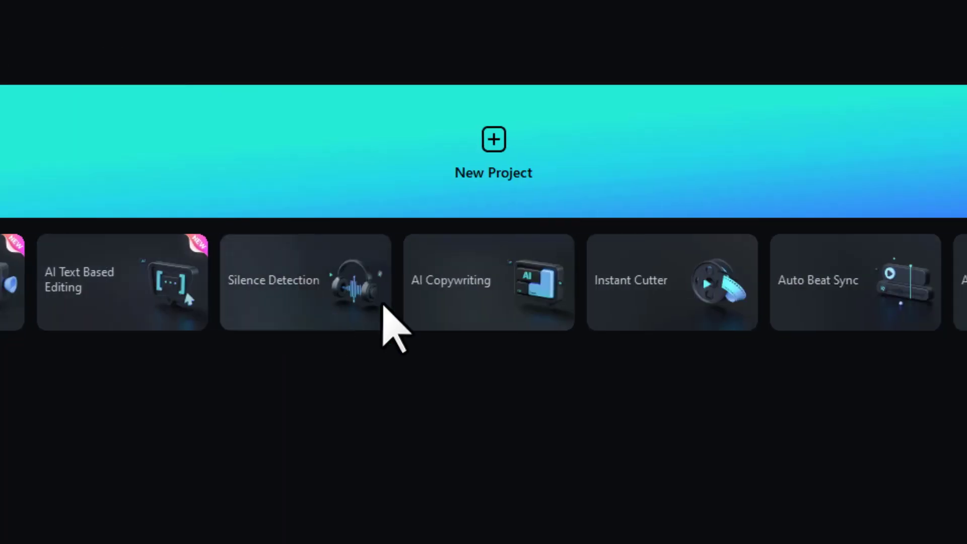
mouse_move(475, 292)
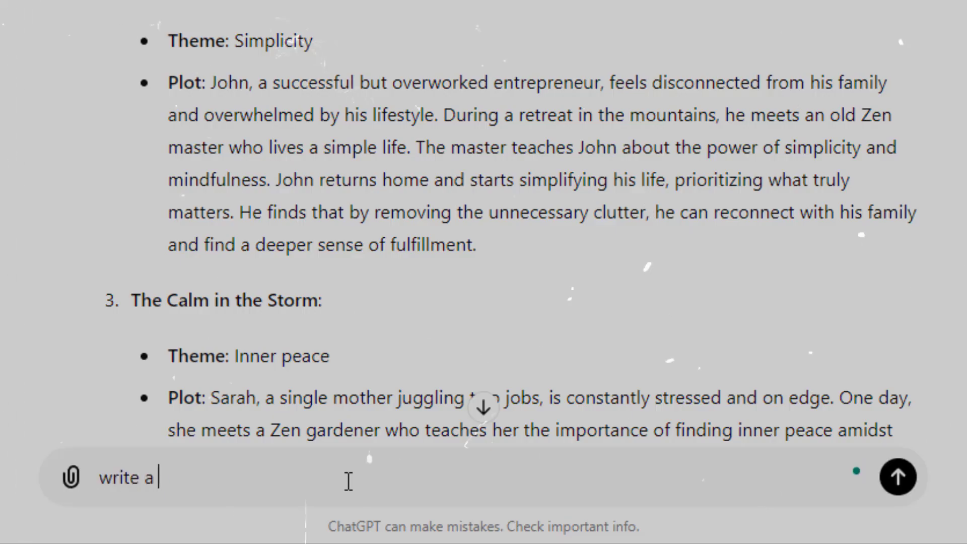
text(short story about The Art of Letting Go)
key(Return)
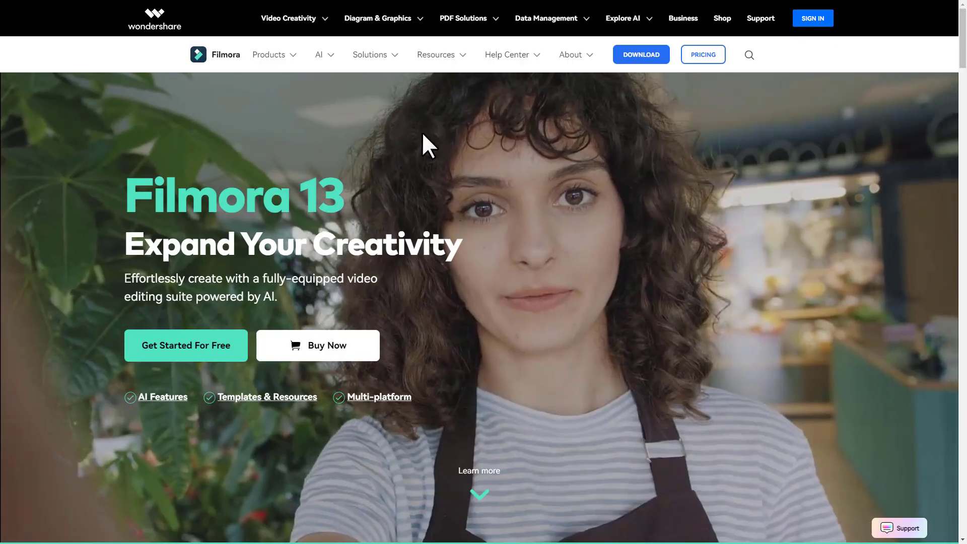
mouse_move(322, 54)
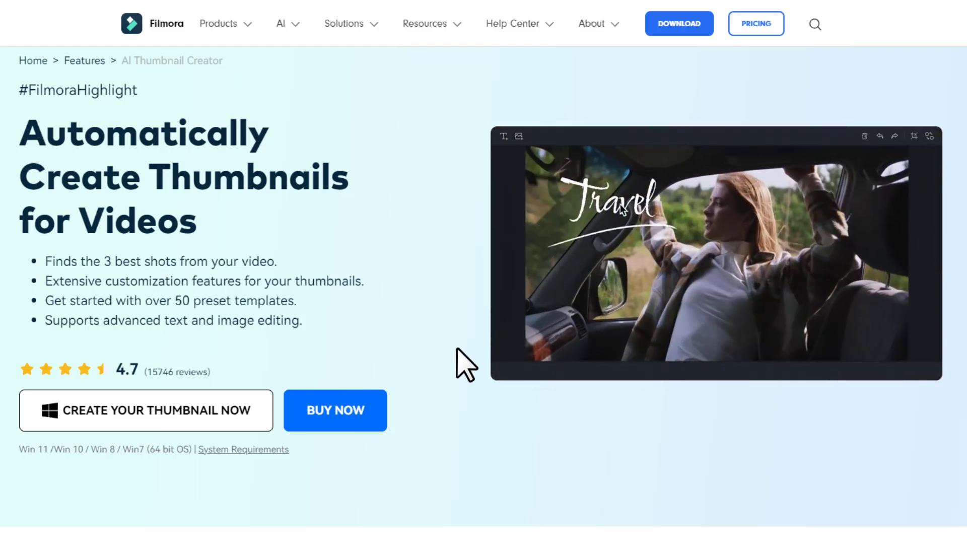
scroll(529, 349, down, 15)
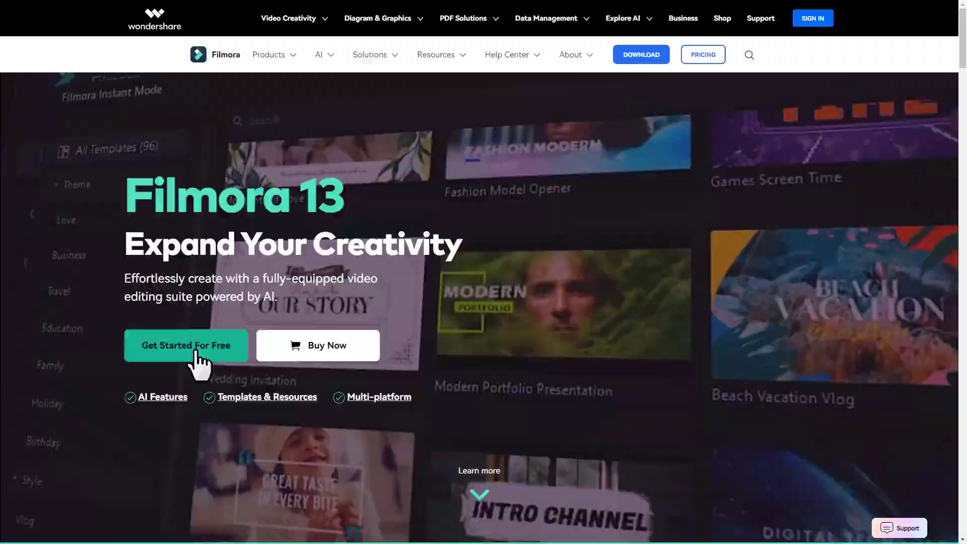
Start the free Filmora download with Get Started For Free
click(192, 351)
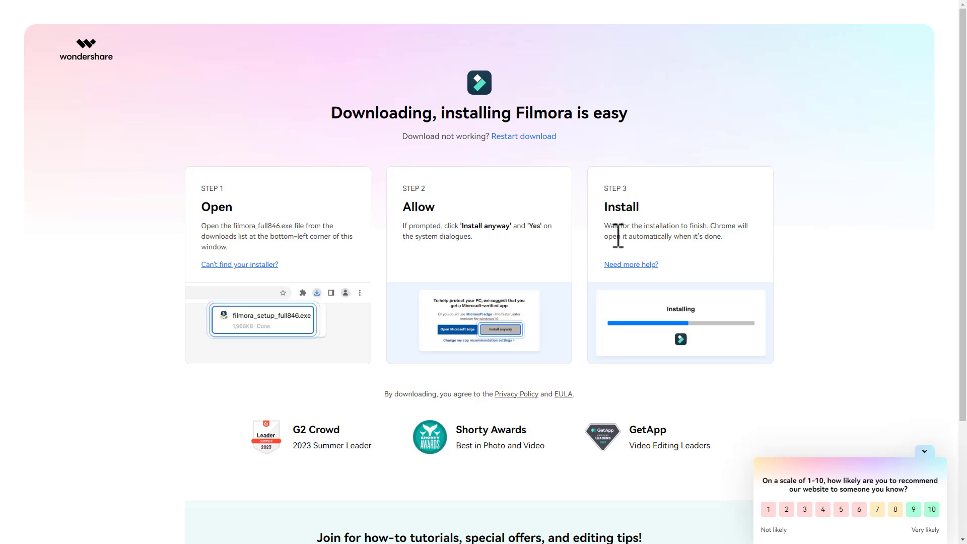
click(658, 208)
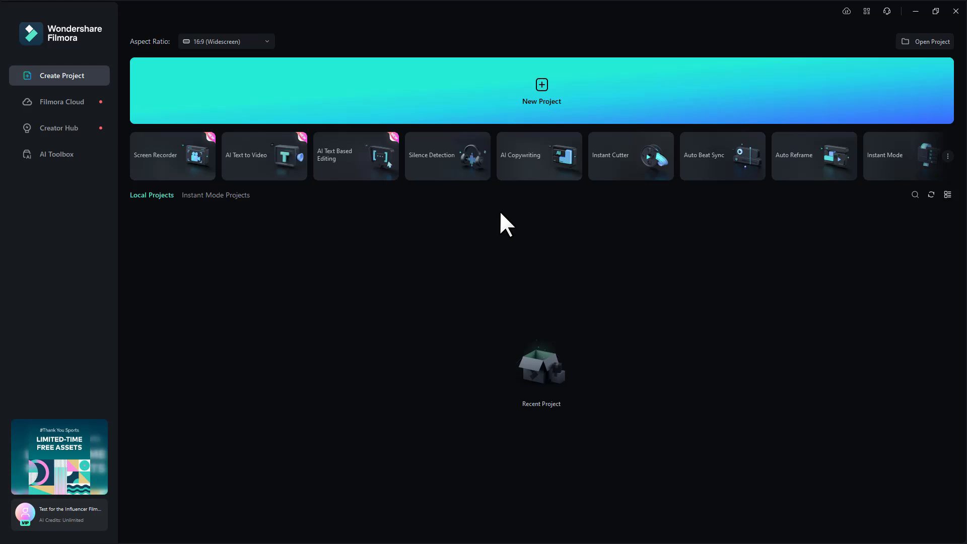
Start a new project with the Emily sat voiceover and five AI images on the timeline
click(544, 99)
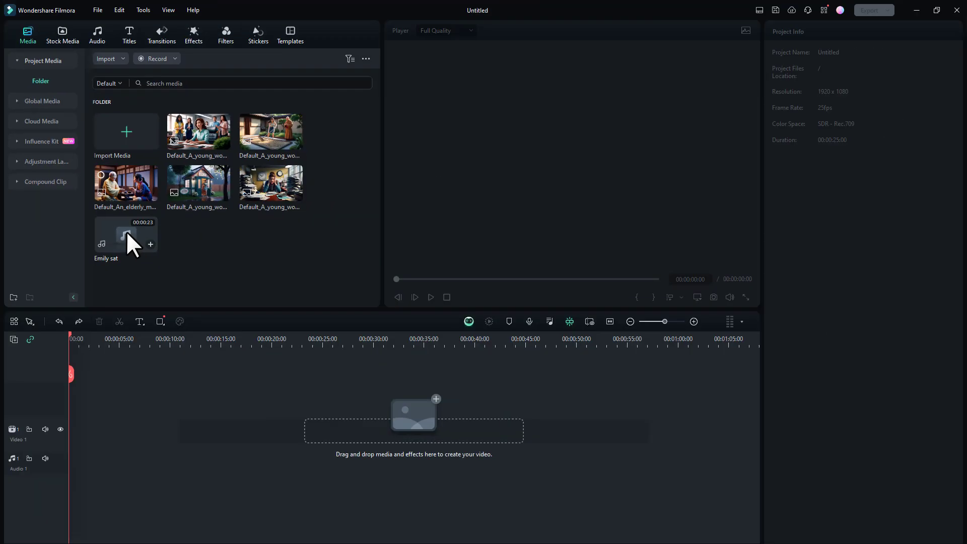
drag(127, 233, 59, 473)
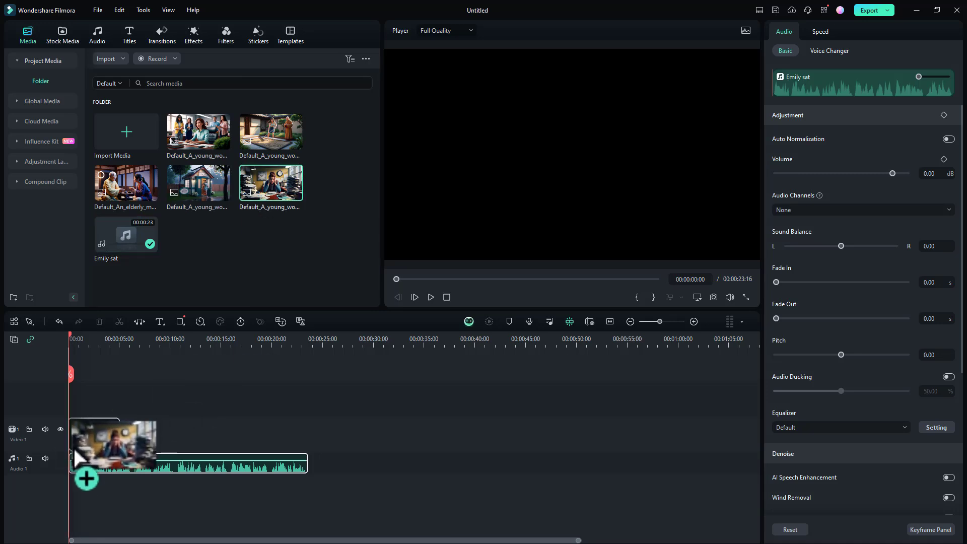
drag(73, 446, 116, 447)
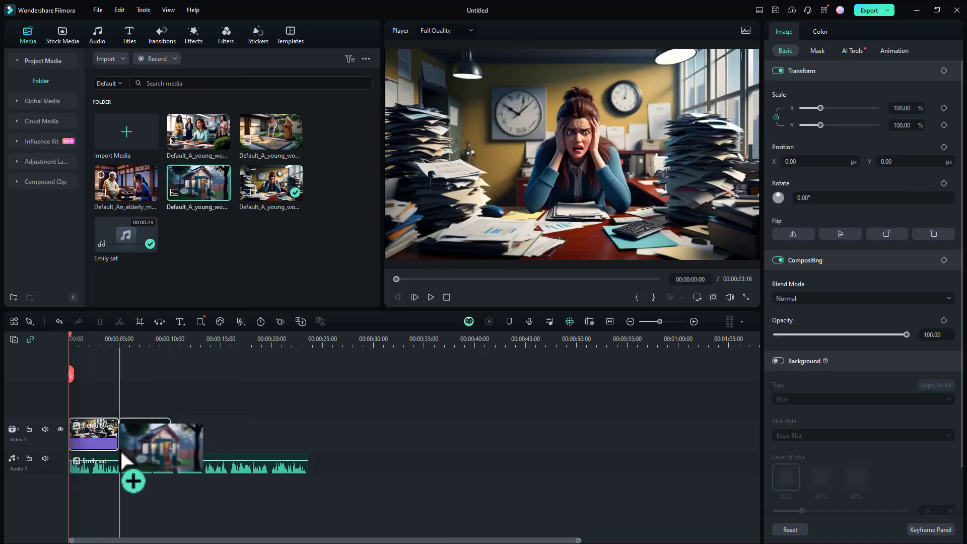
drag(206, 149, 324, 439)
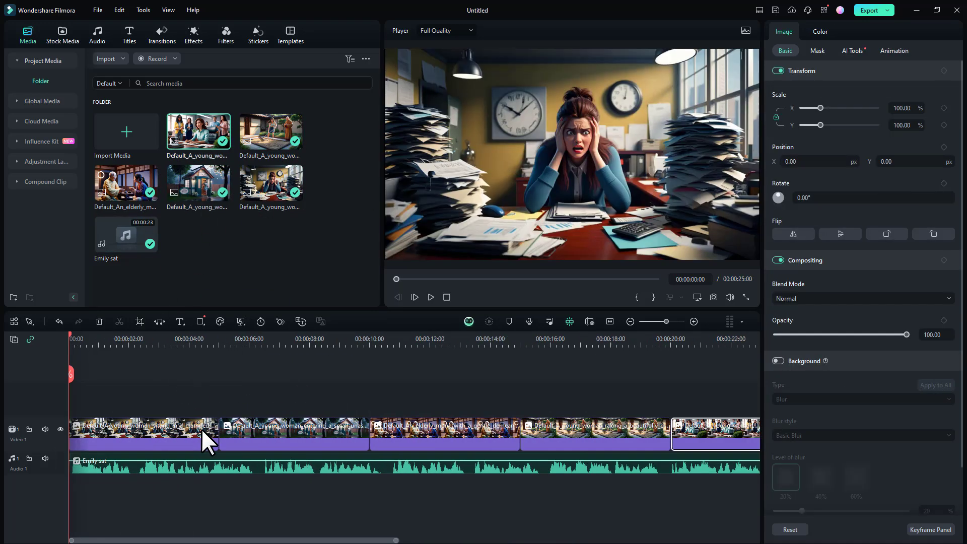
Lengthen the first three image clips to fit the voiceover and add a Fade between clips 1 and 2
drag(225, 436, 295, 436)
drag(432, 436, 556, 434)
drag(707, 435, 736, 433)
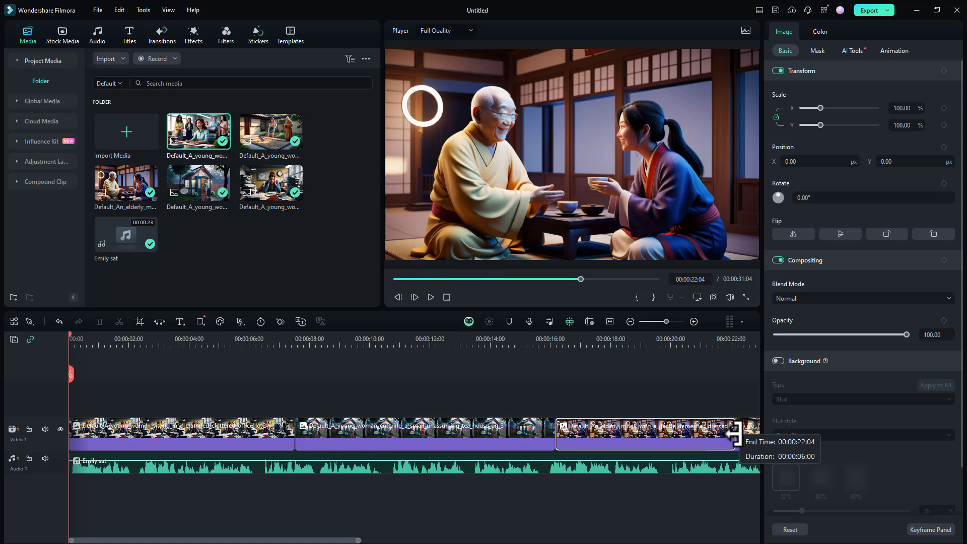
click(162, 35)
drag(198, 112, 298, 434)
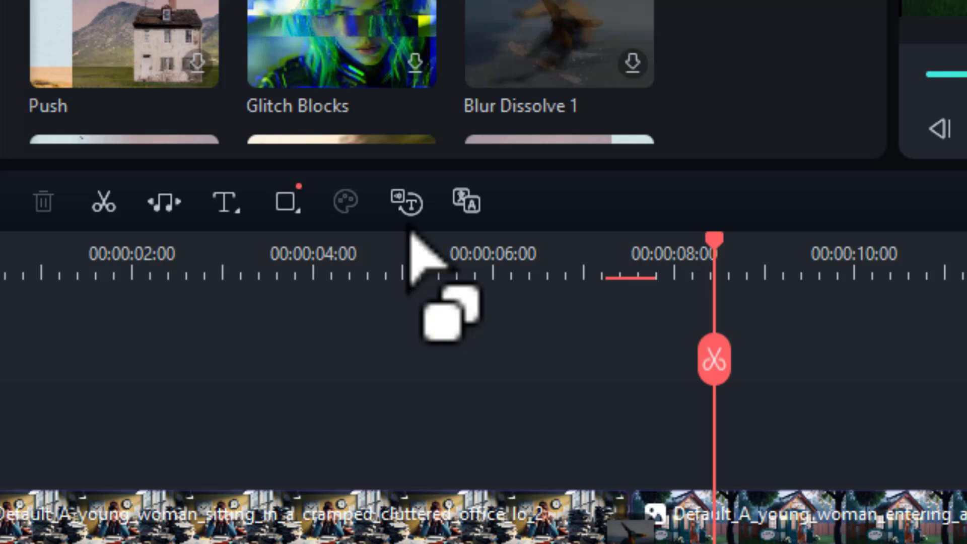
Transcribe the voiceover with Speech-to-Text into Titles captions with automatic active words
click(403, 203)
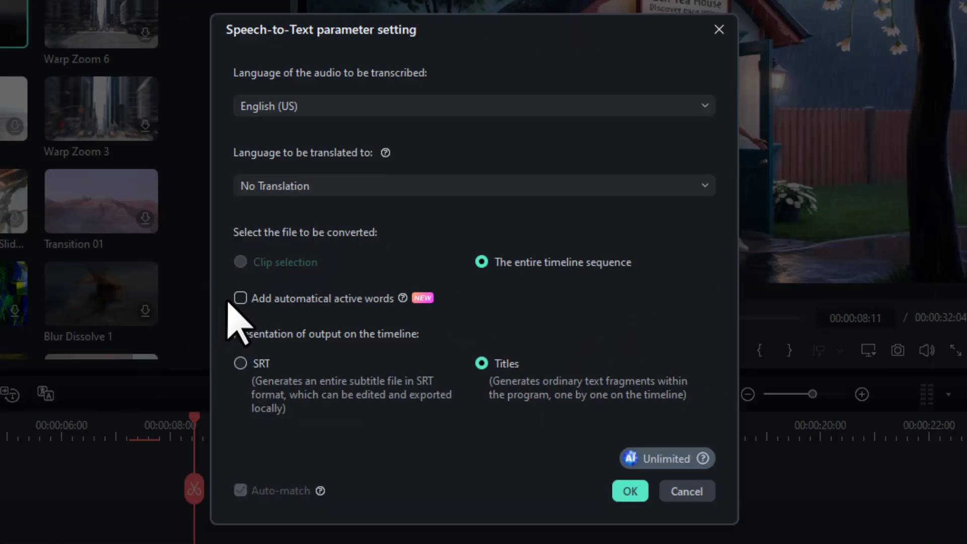
click(240, 299)
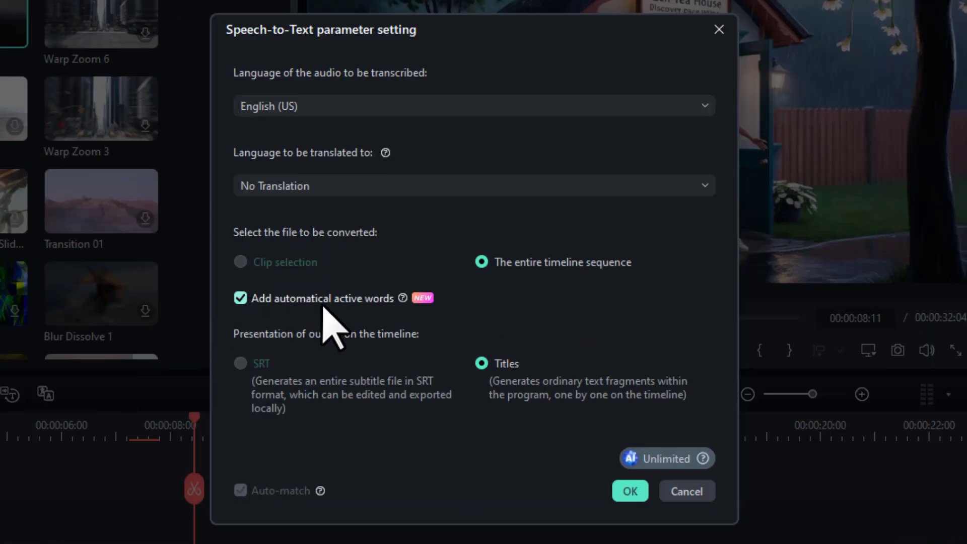
click(632, 491)
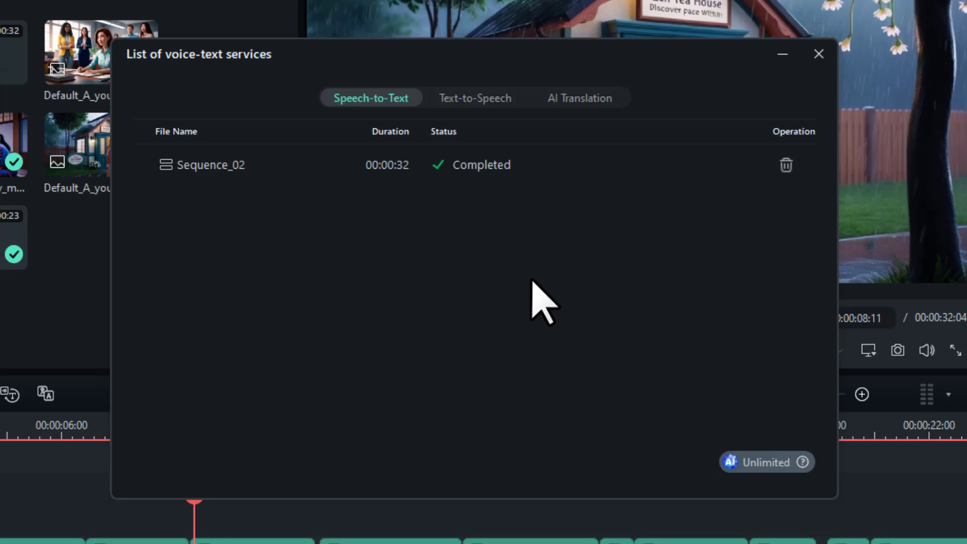
click(821, 53)
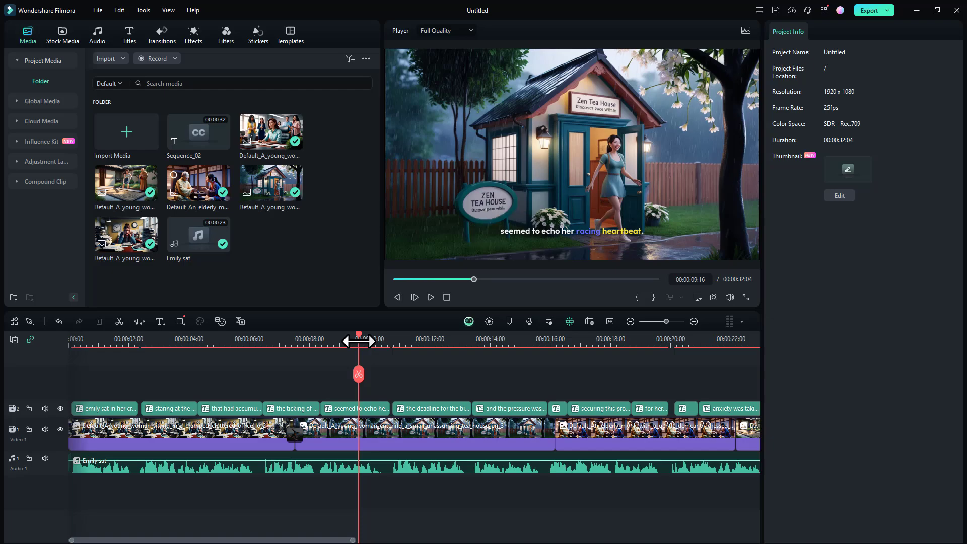
Compare caption presets and choose the green-highlight style for the 'seemed to...' caption
click(362, 403)
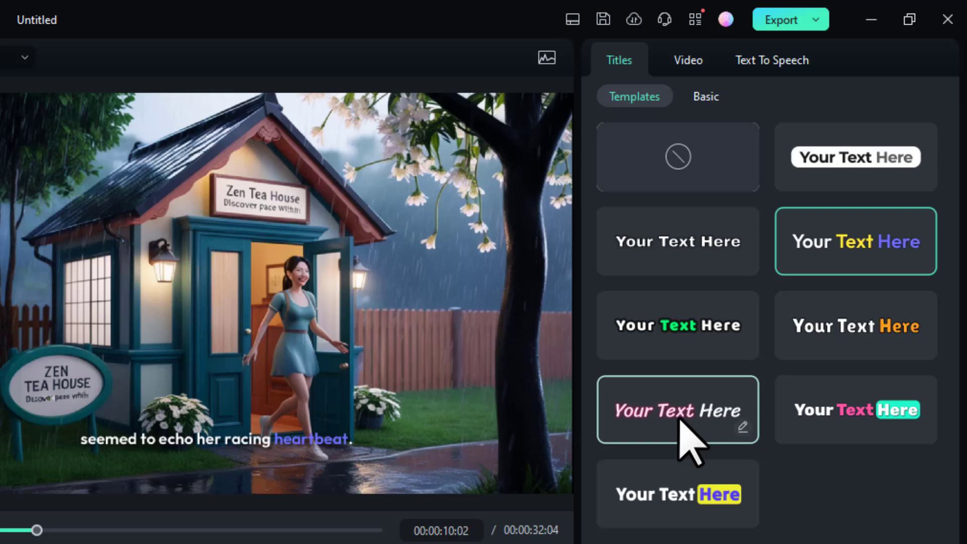
click(692, 259)
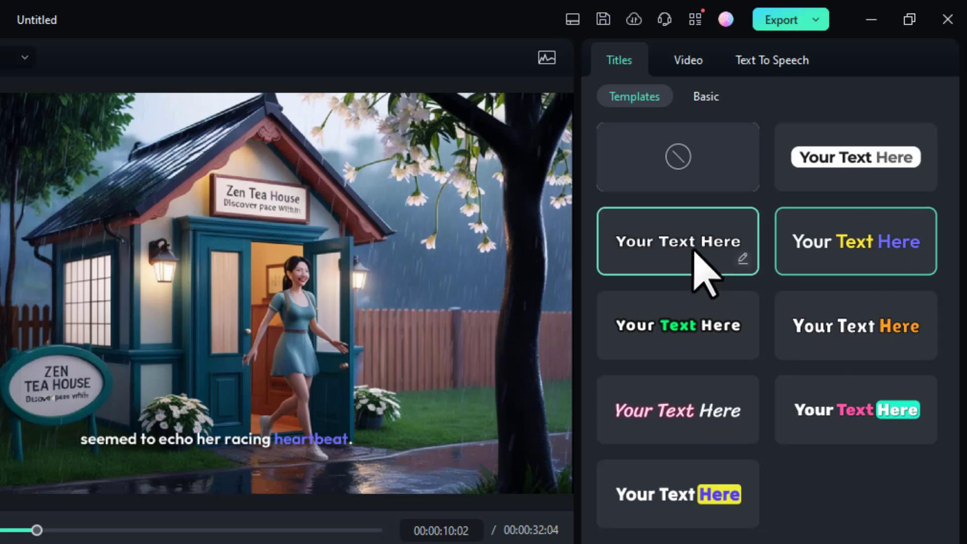
click(695, 317)
click(819, 329)
click(849, 174)
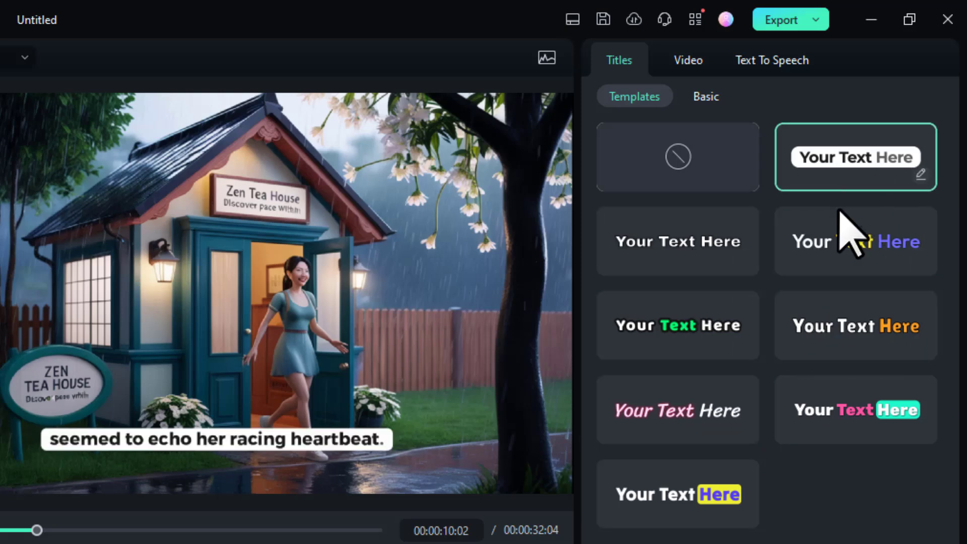
click(703, 318)
Keep the caption text white at Baloo Bhaina size 35 and apply the style to all captions
click(712, 97)
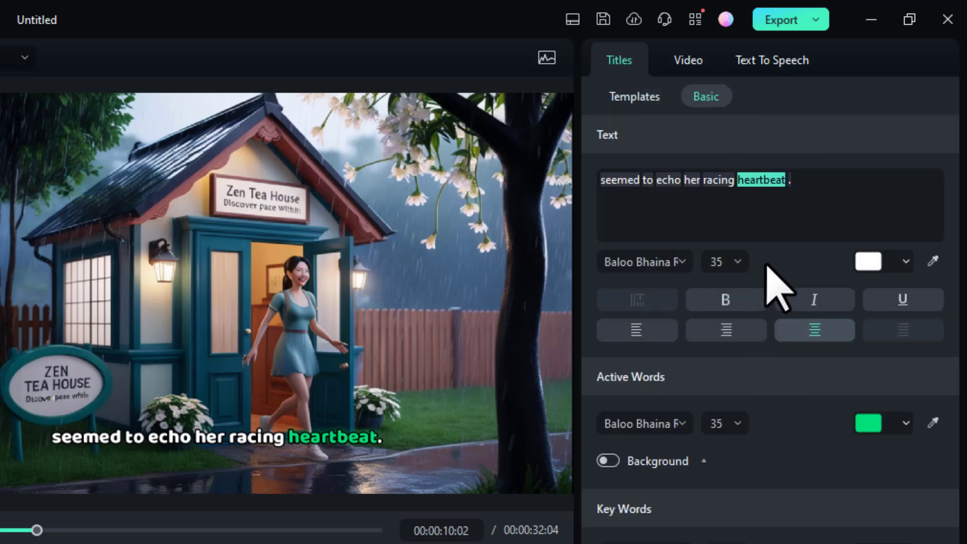
click(738, 263)
click(879, 263)
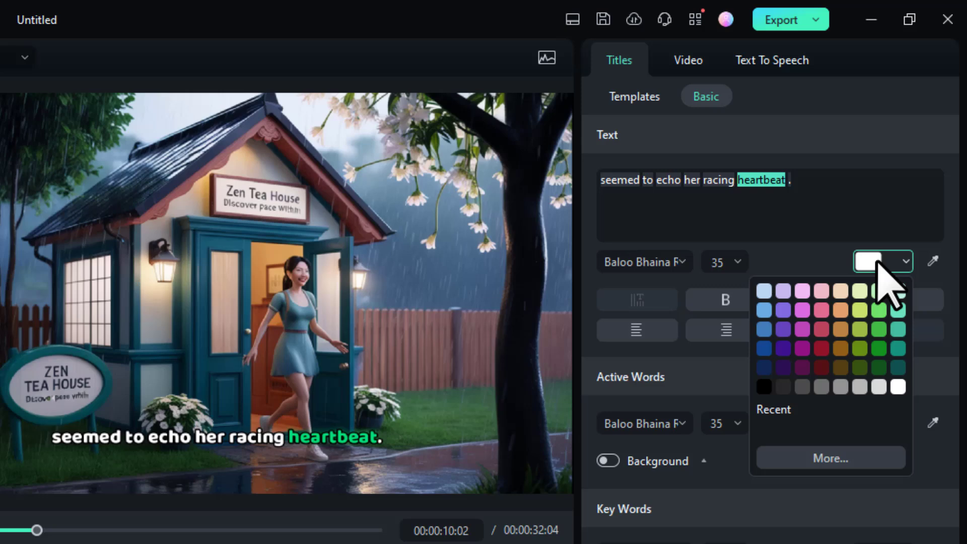
click(794, 266)
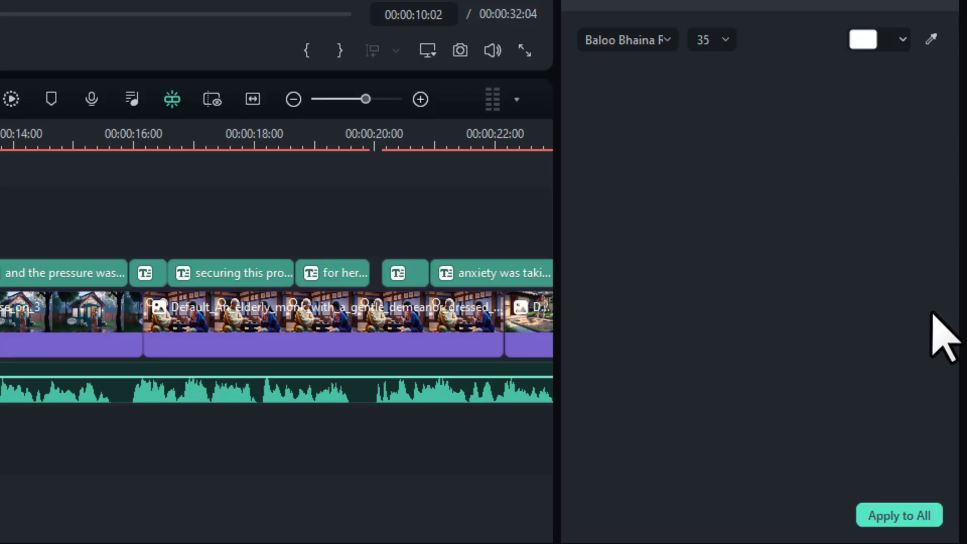
click(897, 518)
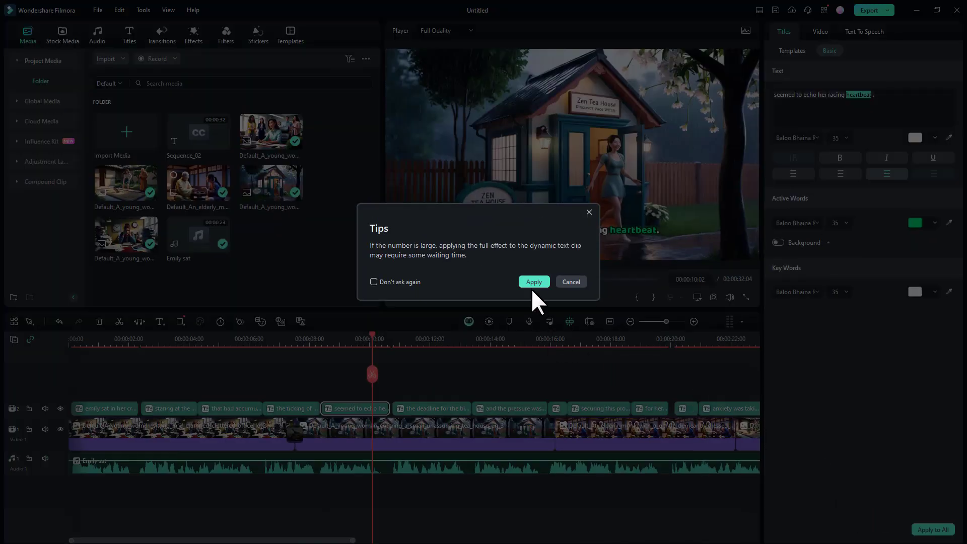
click(499, 260)
Preview the captioned video, then set the export resolution to 1920x1080
key(space)
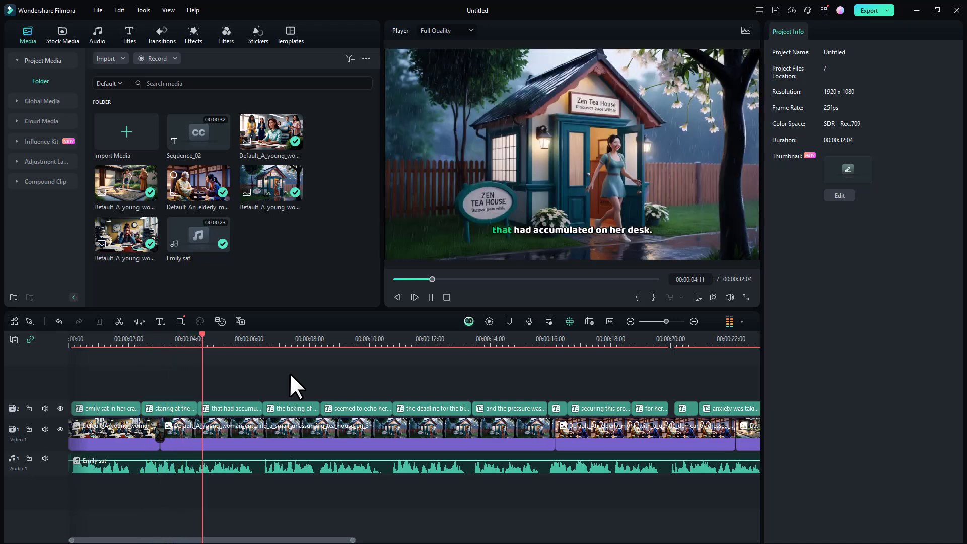
key(space)
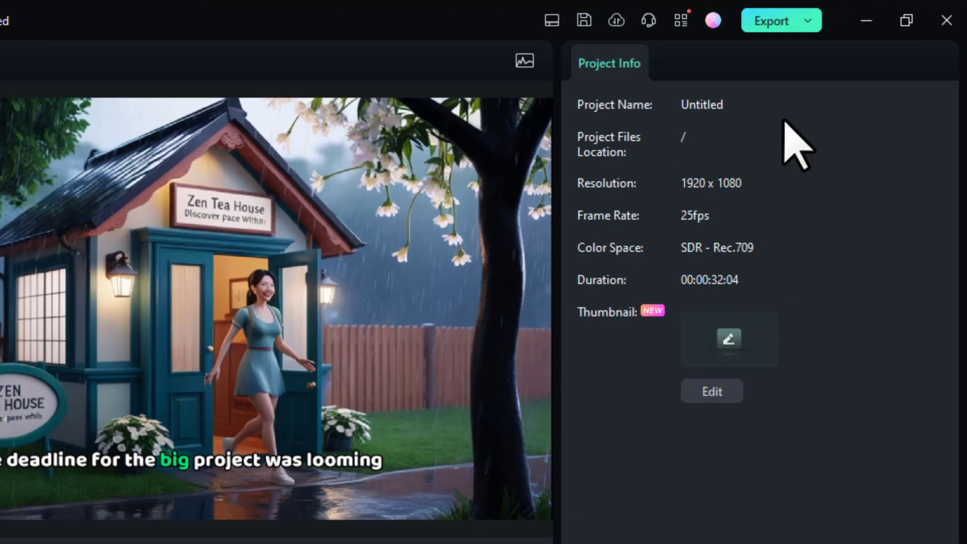
click(879, 11)
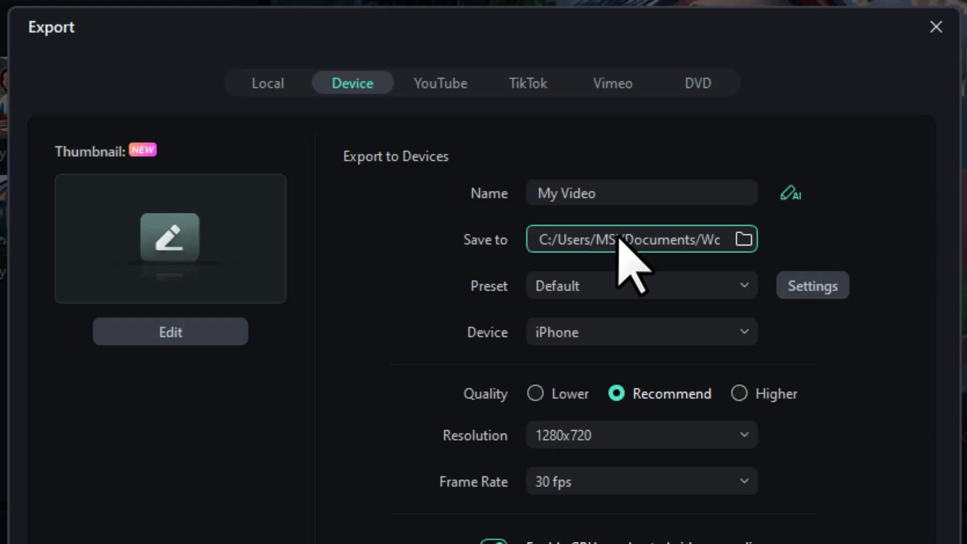
click(573, 436)
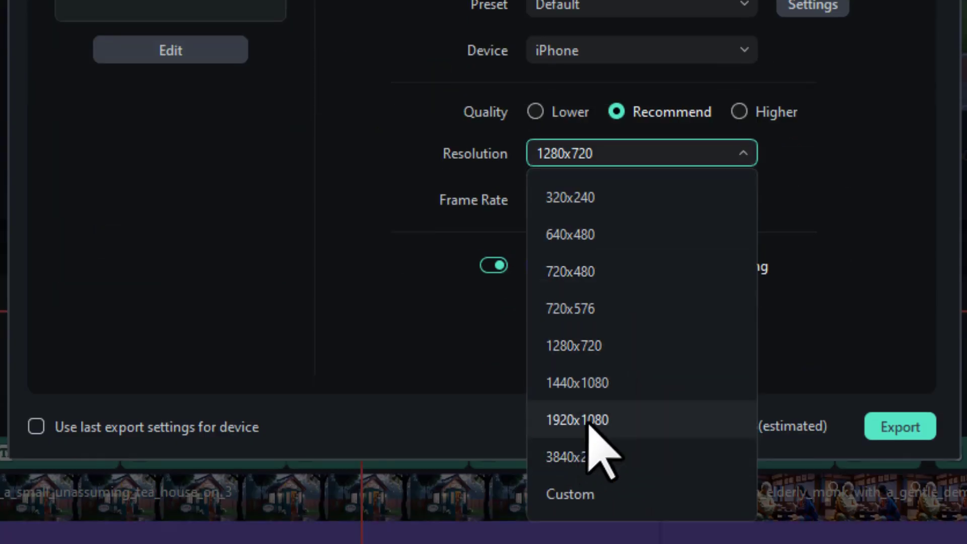
click(601, 421)
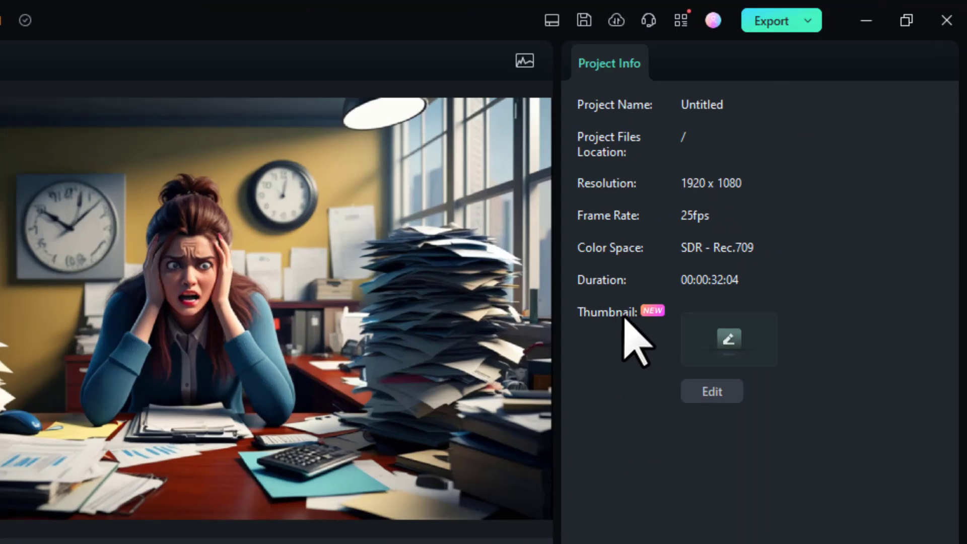
Choose the tea-ceremony frame as the project thumbnail and open it for editing
click(730, 340)
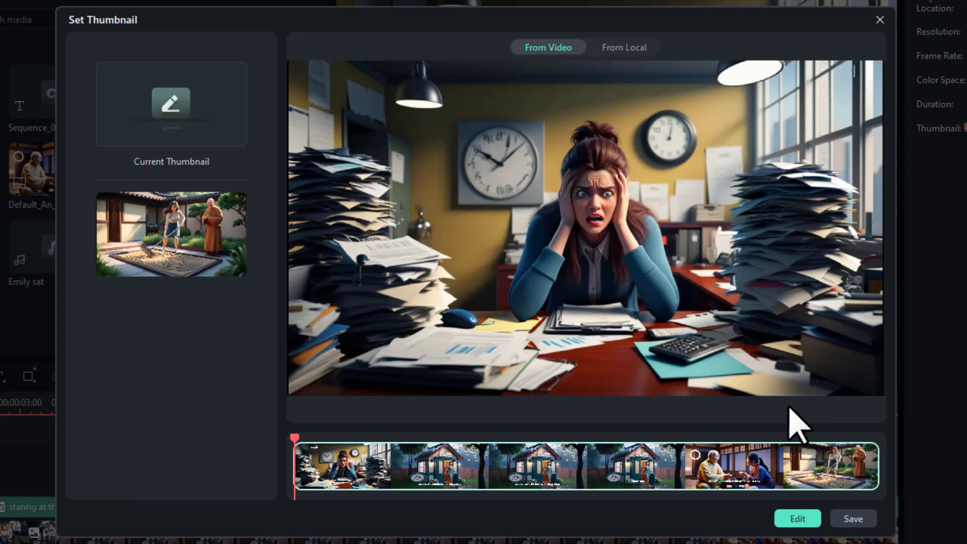
click(657, 438)
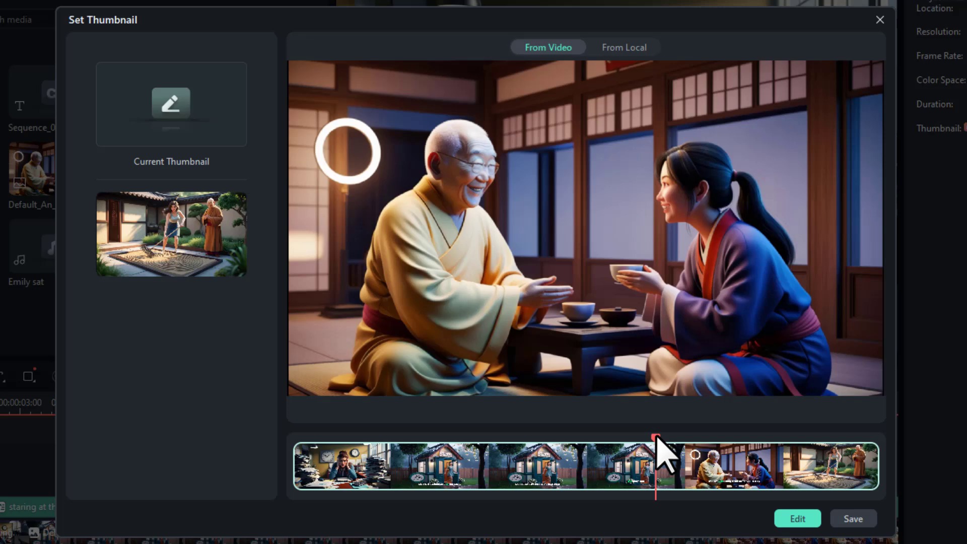
click(799, 519)
scroll(846, 328, down, 5)
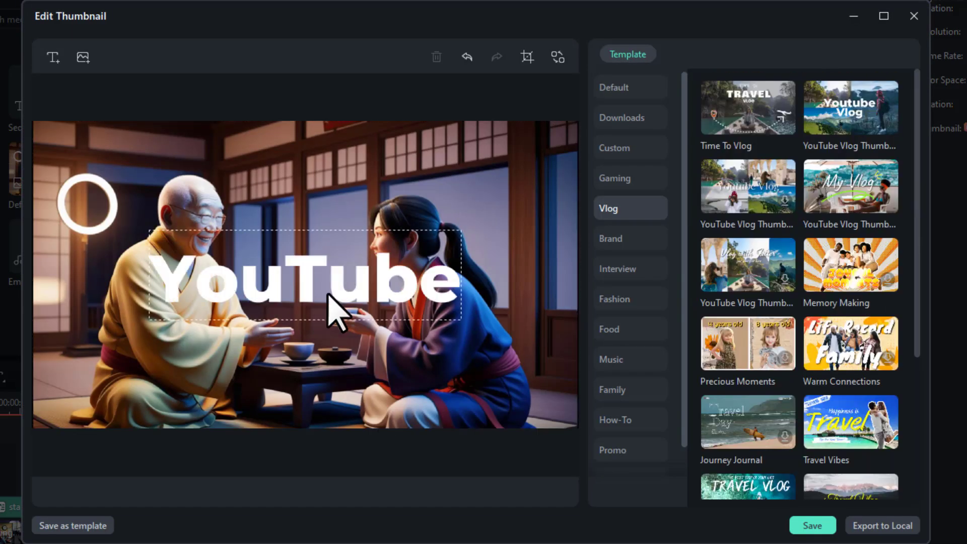
Add the title 'The Story You Need' with each word on its own line
click(278, 275)
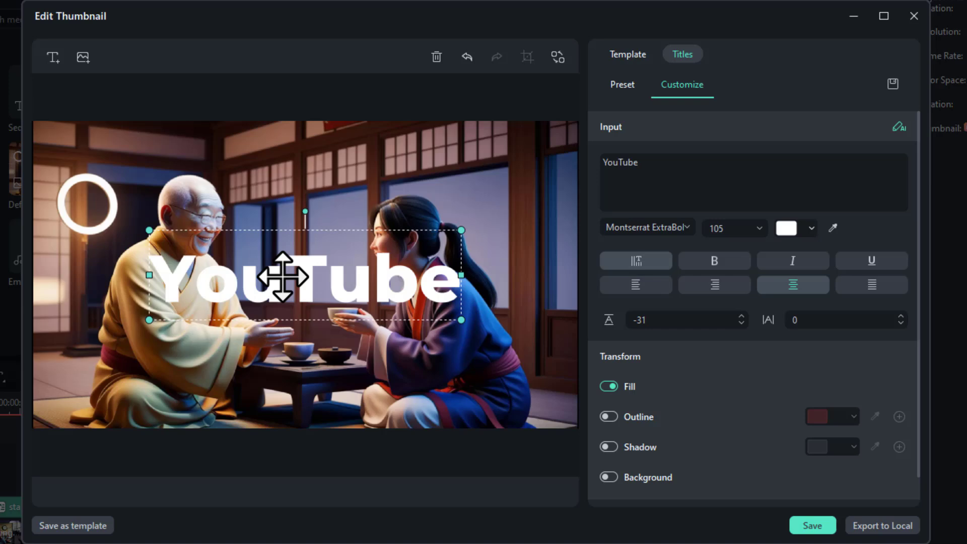
double_click(283, 277)
text(The Story You Need)
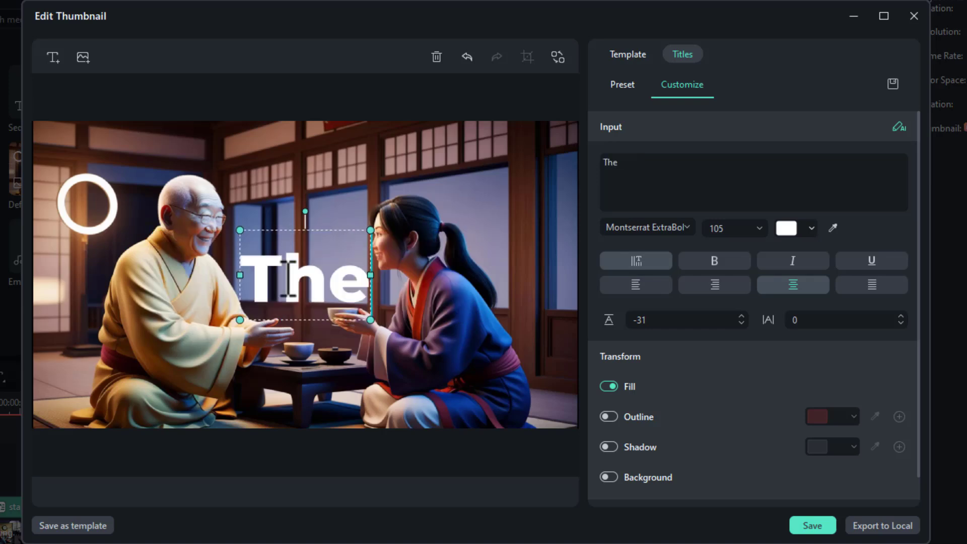
click(620, 163)
key(Return)
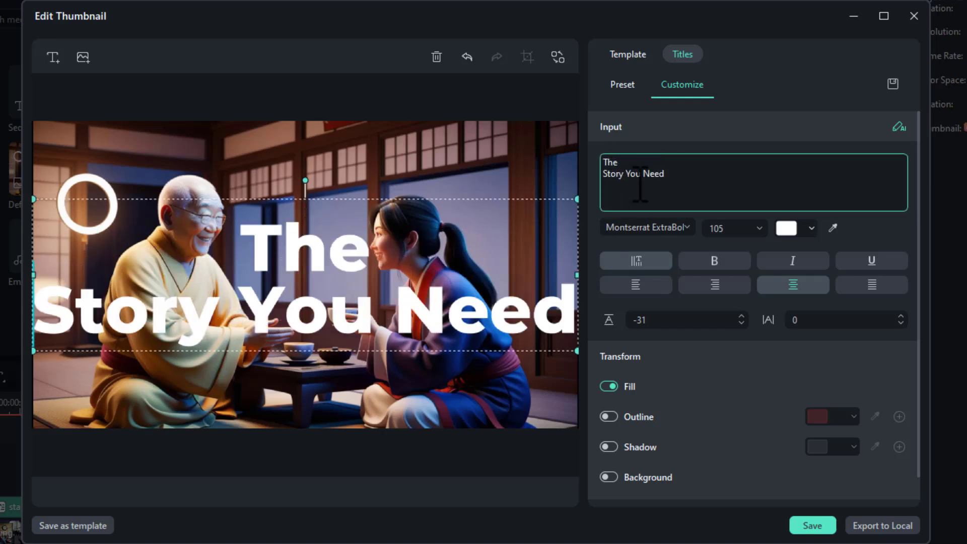
key(ctrl+Right)
key(BackSpace)
key(Return)
key(ctrl+Right)
key(BackSpace)
key(Return)
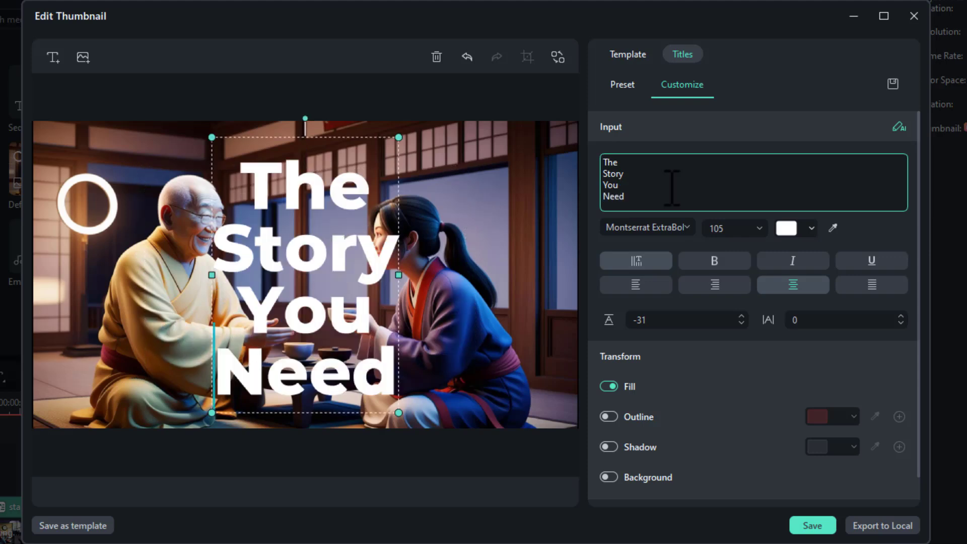
Give the title a gold outlined preset, move it to the right, and save the thumbnail
click(624, 85)
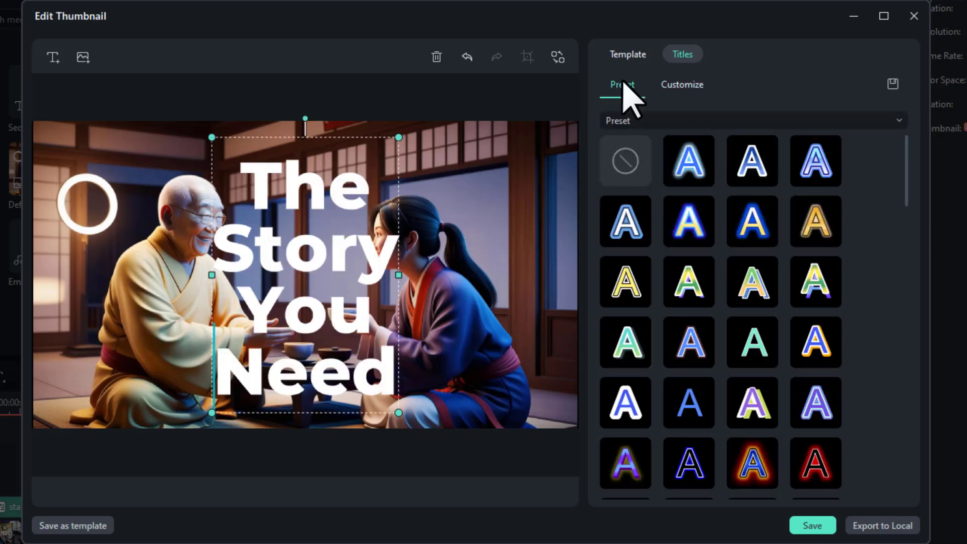
click(767, 182)
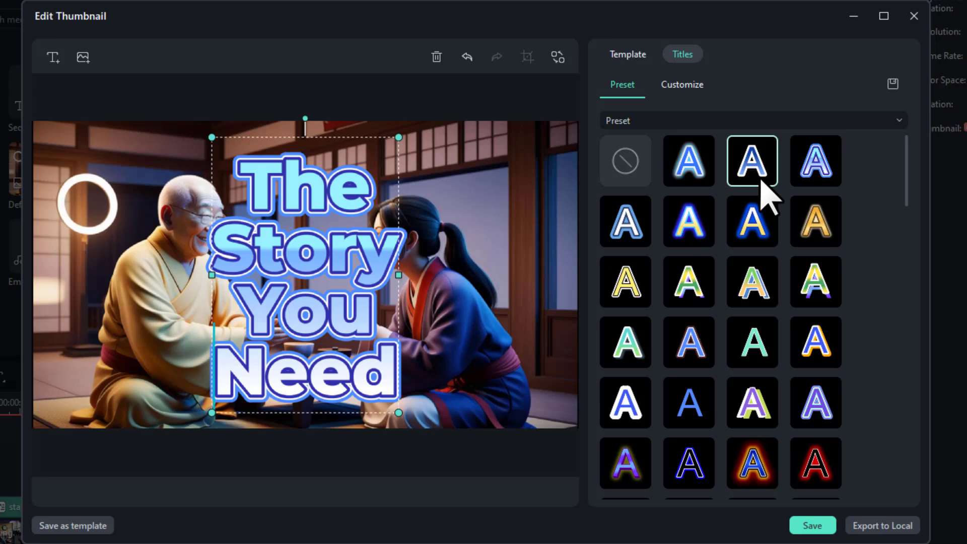
click(825, 233)
drag(339, 255, 517, 250)
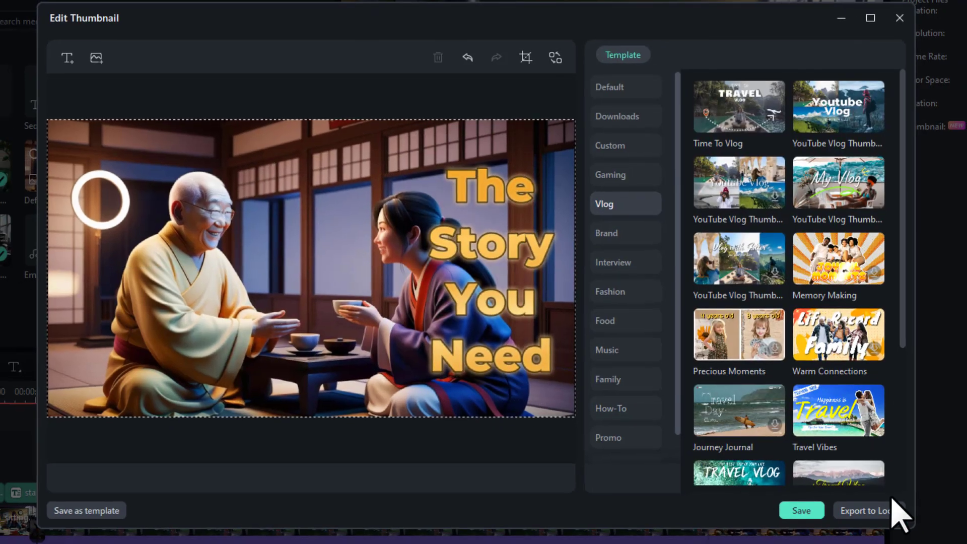
click(801, 511)
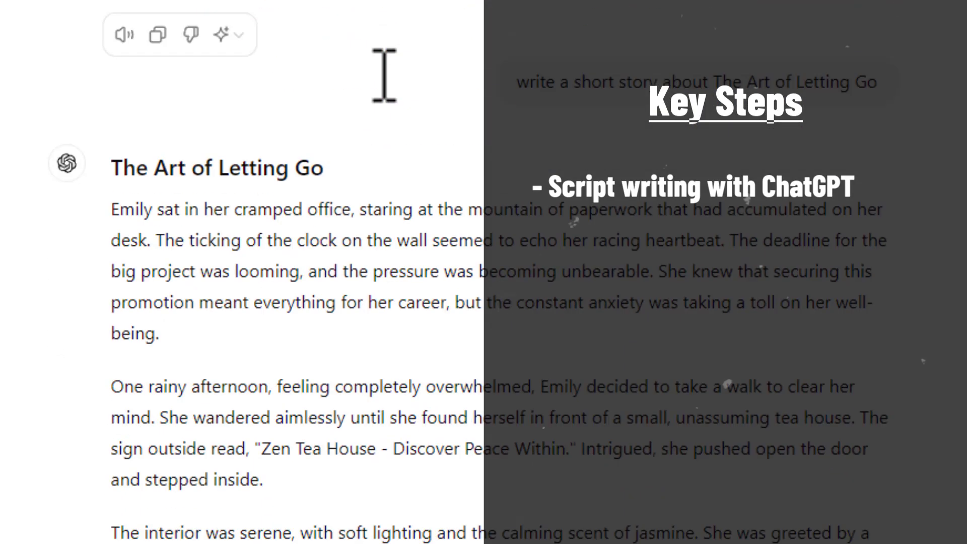
scroll(384, 75, down, 1)
drag(517, 38, 880, 51)
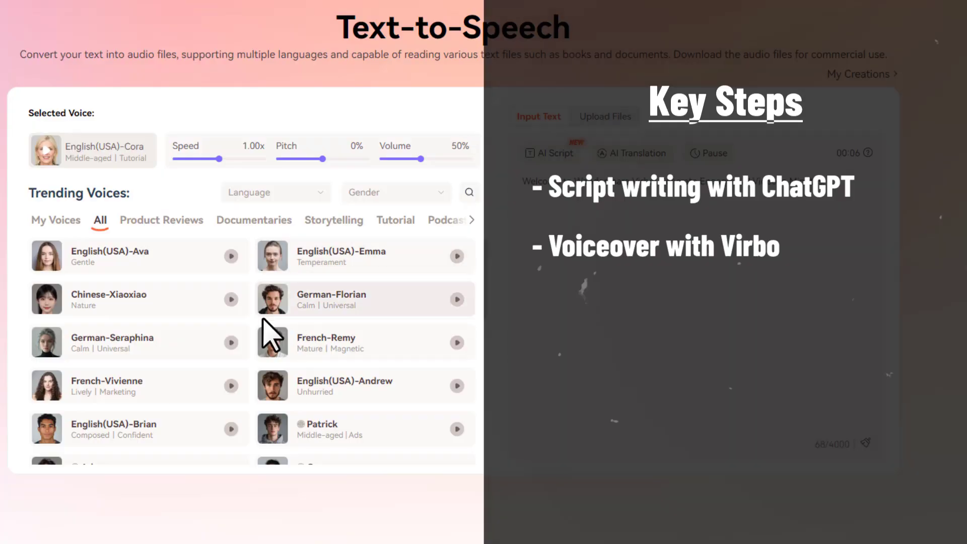
scroll(216, 337, down, 4)
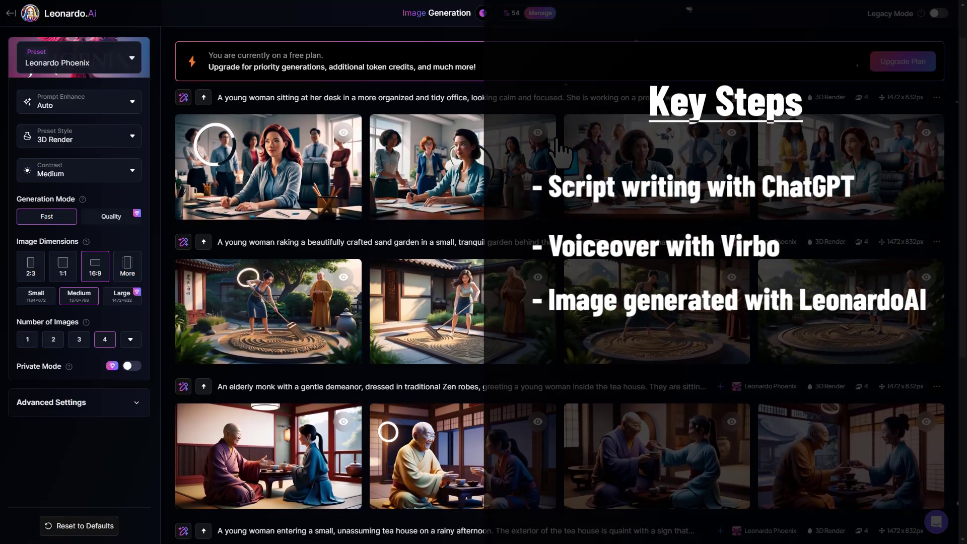
scroll(560, 283, down, 3)
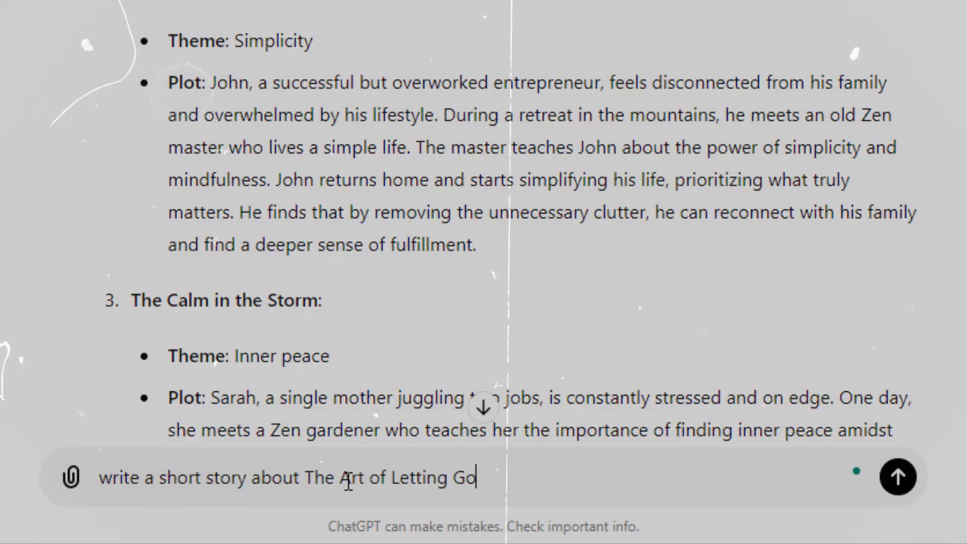
Send the 'The Art of Letting Go' story prompt to ChatGPT and scroll through the reply
key(Return)
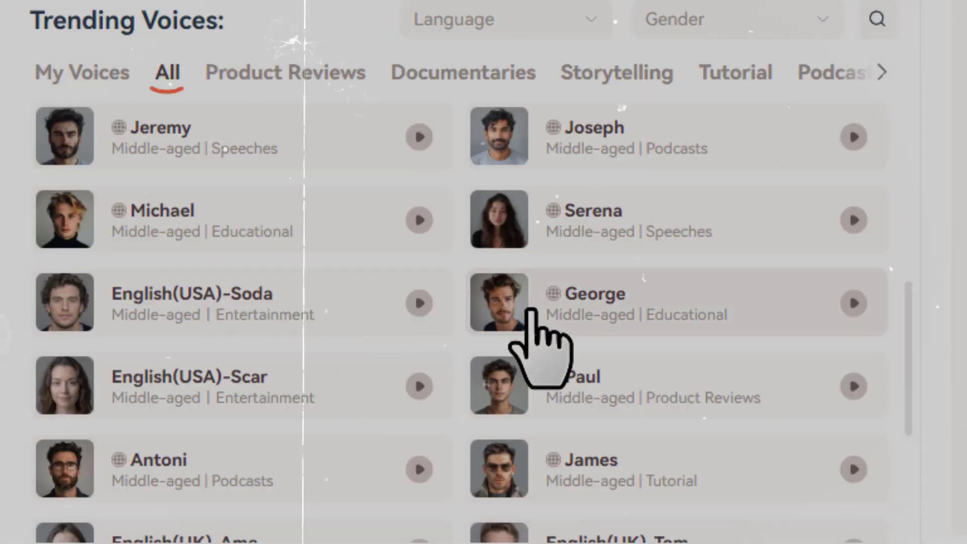
scroll(532, 312, up, 3)
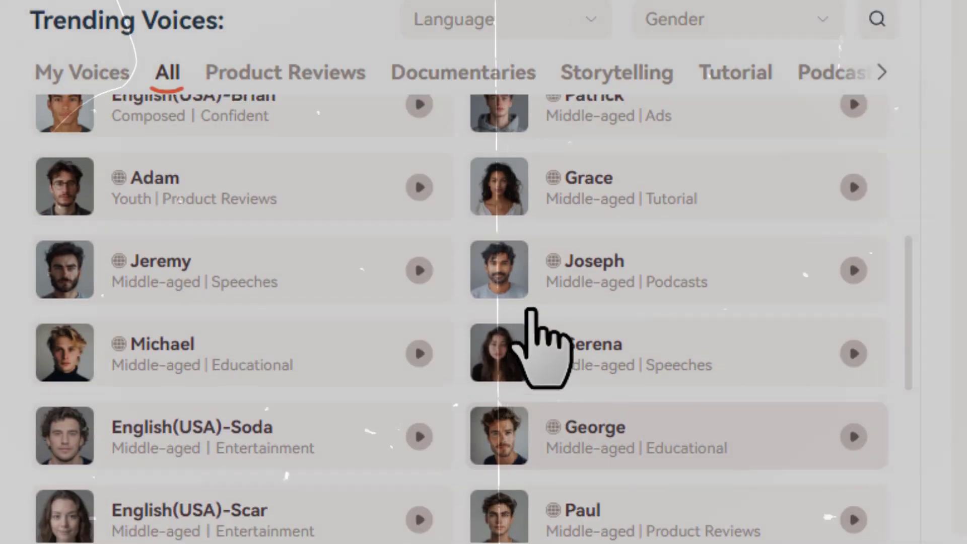
scroll(532, 311, up, 6)
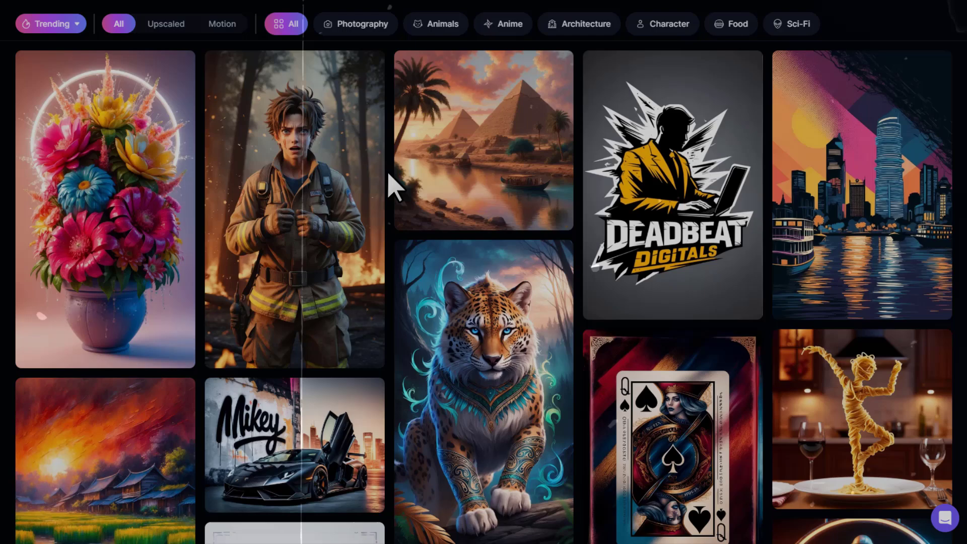
scroll(395, 186, down, 7)
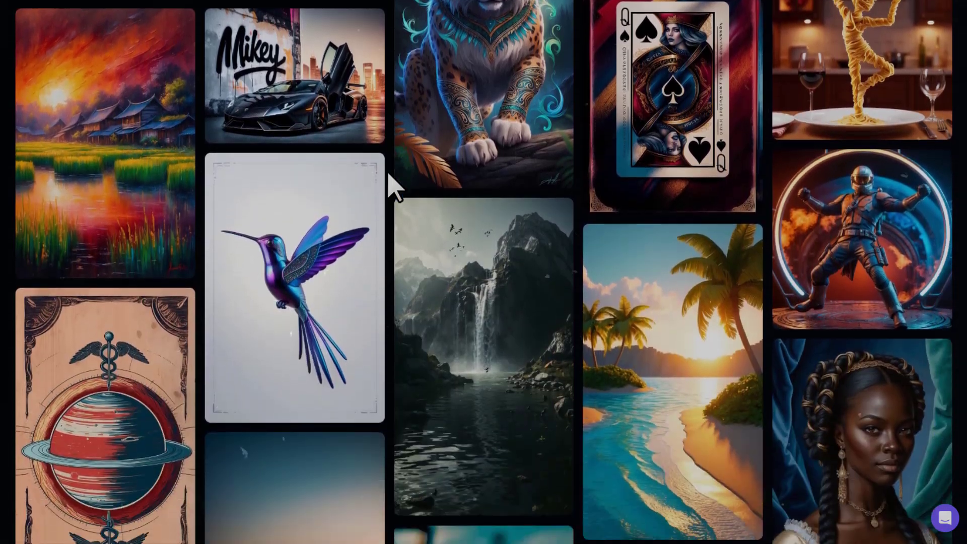